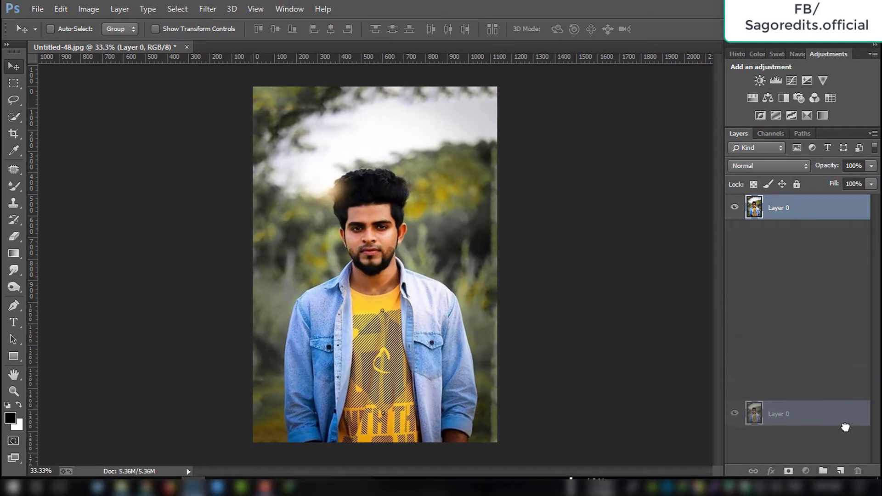
# Step: Duplicate the portrait's Layer 0 as Layer 0 copy
pyautogui.moveTo(808, 217); pyautogui.dragTo(840, 471)
# Step: Apply Shadows/Highlights with a 22% Shadows Amount, then duplicate the result as Layer 0 copy 2
pyautogui.click(89, 9)
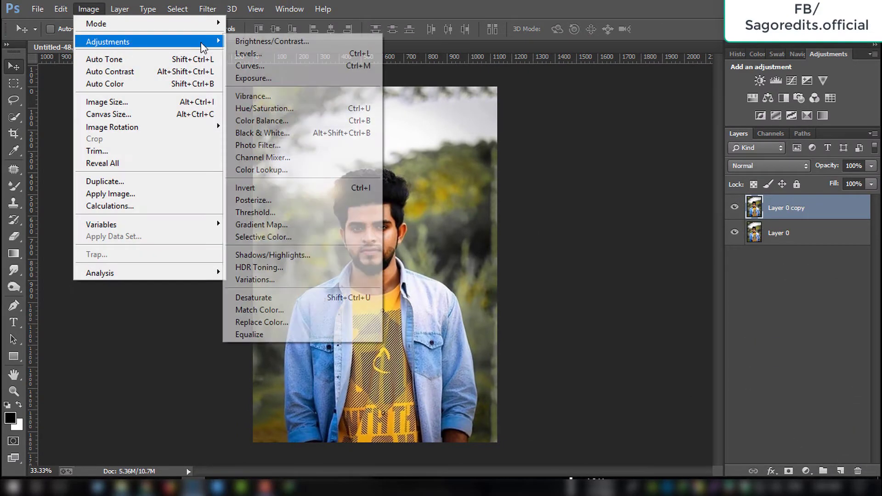
pyautogui.click(259, 254)
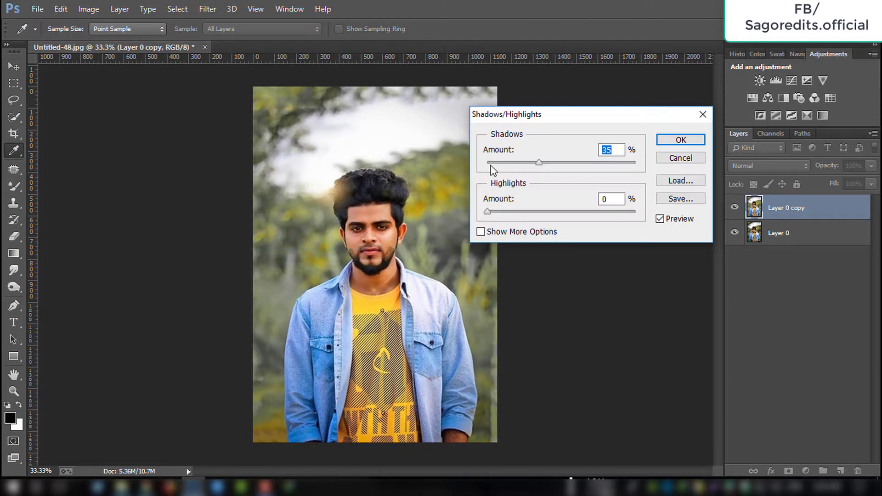
pyautogui.moveTo(498, 163); pyautogui.dragTo(523, 166)
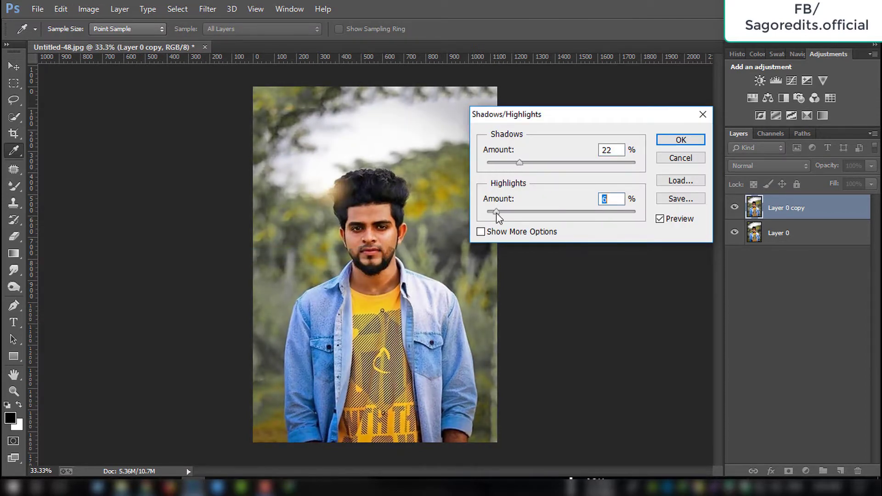
pyautogui.click(680, 139)
pyautogui.press('v')
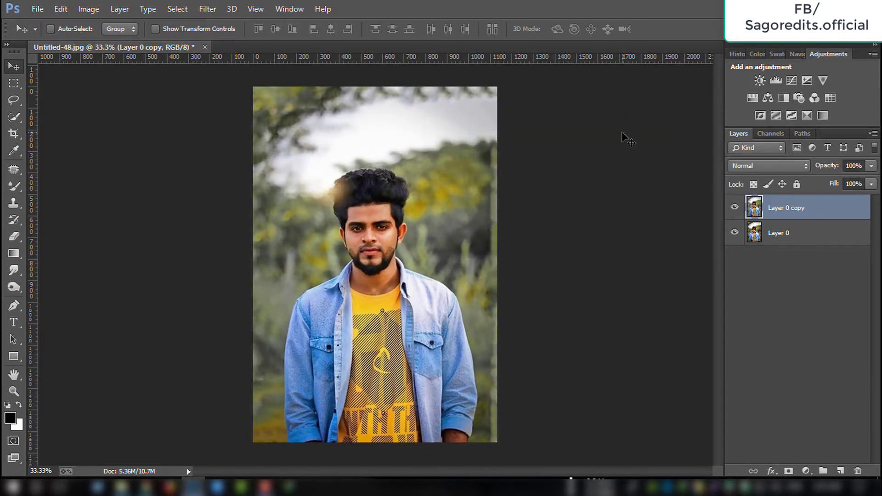
pyautogui.hotkey('ctrl', 'j')
# Step: In the Camera Raw Filter, set Contrast +15, Highlights -36, Whites -28 and Blacks +8
pyautogui.click(208, 9)
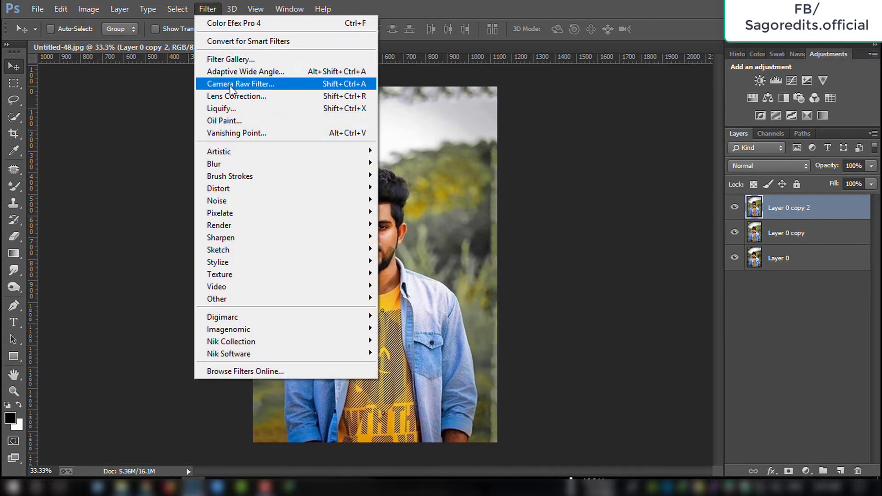
pyautogui.click(231, 86)
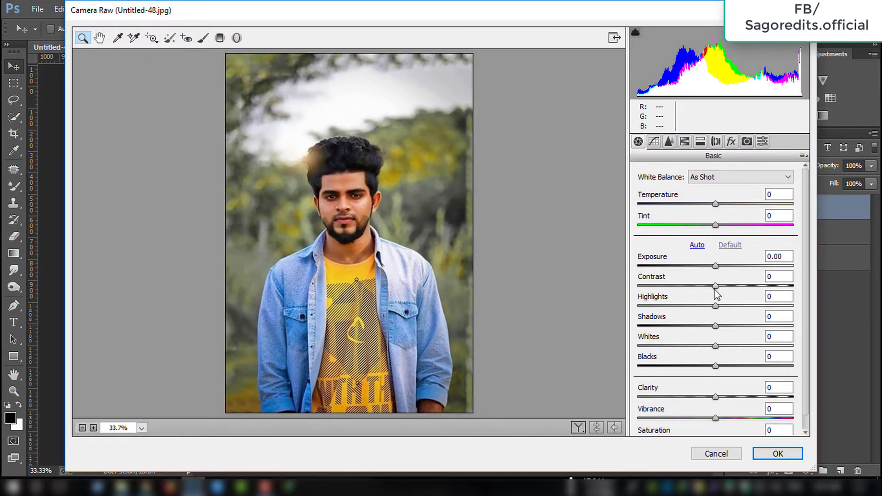
pyautogui.moveTo(718, 287)
pyautogui.mouseDown()
pyautogui.moveTo(744, 305)
pyautogui.moveTo(671, 303)
pyautogui.moveTo(732, 326)
pyautogui.moveTo(702, 345)
pyautogui.moveTo(679, 346)
pyautogui.moveTo(737, 365)
pyautogui.moveTo(722, 365)
pyautogui.mouseUp()
pyautogui.moveTo(679, 346); pyautogui.dragTo(694, 345)
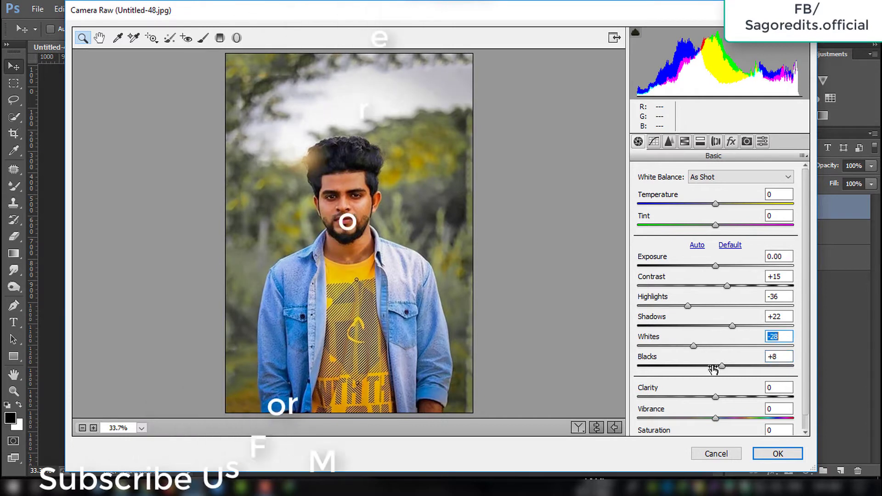
pyautogui.moveTo(716, 397)
pyautogui.mouseDown()
pyautogui.moveTo(729, 398)
pyautogui.moveTo(725, 424)
pyautogui.mouseUp()
# Step: Set Detail sharpening amount to 53 and luminance noise reduction to about 23
pyautogui.scroll(-1, 733, 415)
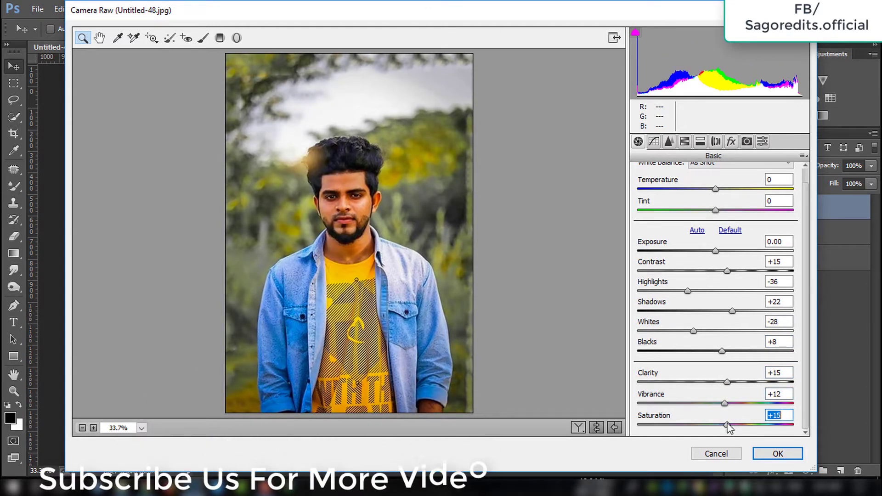
pyautogui.click(669, 142)
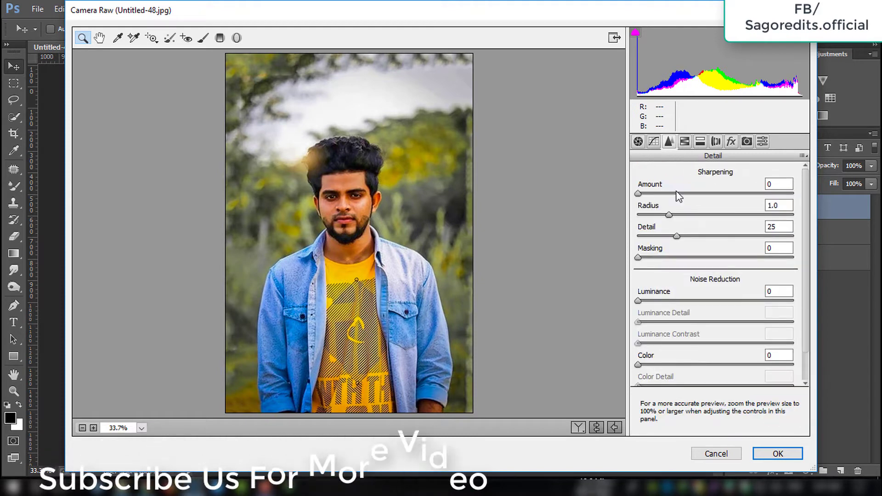
pyautogui.moveTo(664, 193); pyautogui.dragTo(693, 193)
pyautogui.moveTo(638, 301); pyautogui.dragTo(675, 301)
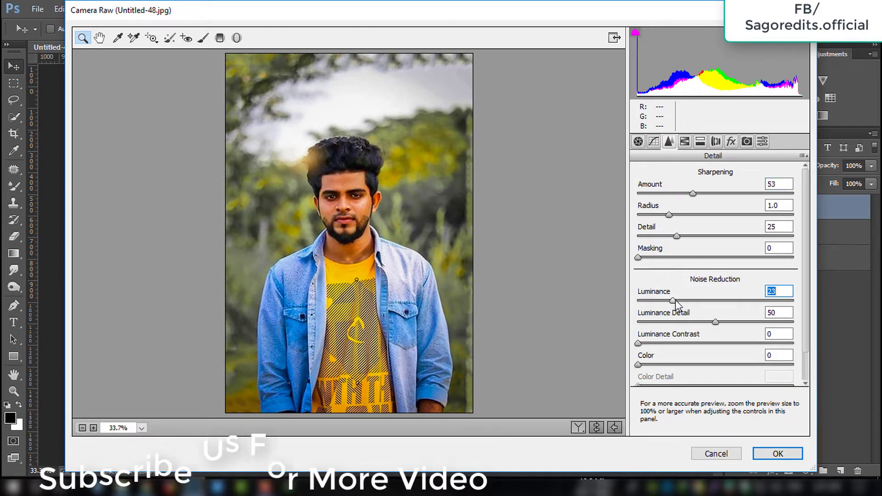
# Step: In Camera Raw HSL, brighten Yellows luminance to +6 and shift the Greens and Yellows hues
pyautogui.click(685, 142)
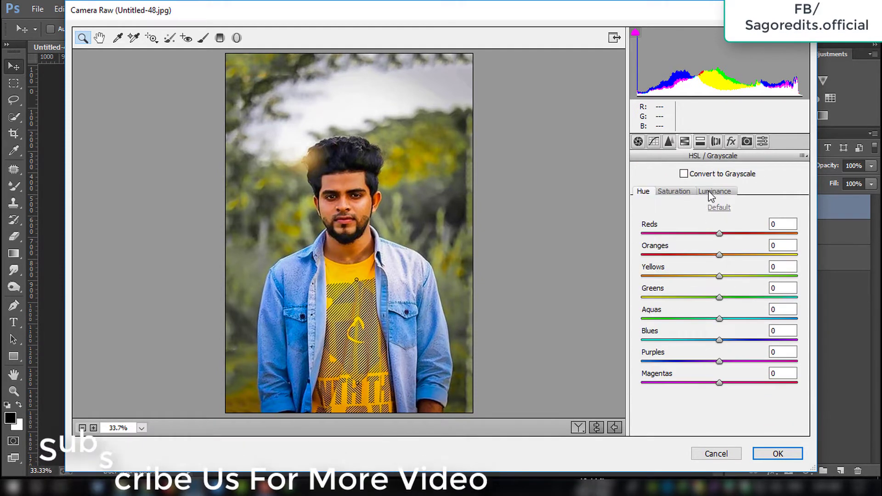
pyautogui.click(712, 191)
pyautogui.moveTo(724, 277)
pyautogui.mouseDown()
pyautogui.moveTo(739, 255)
pyautogui.moveTo(735, 277)
pyautogui.moveTo(676, 291)
pyautogui.mouseUp()
pyautogui.click(674, 191)
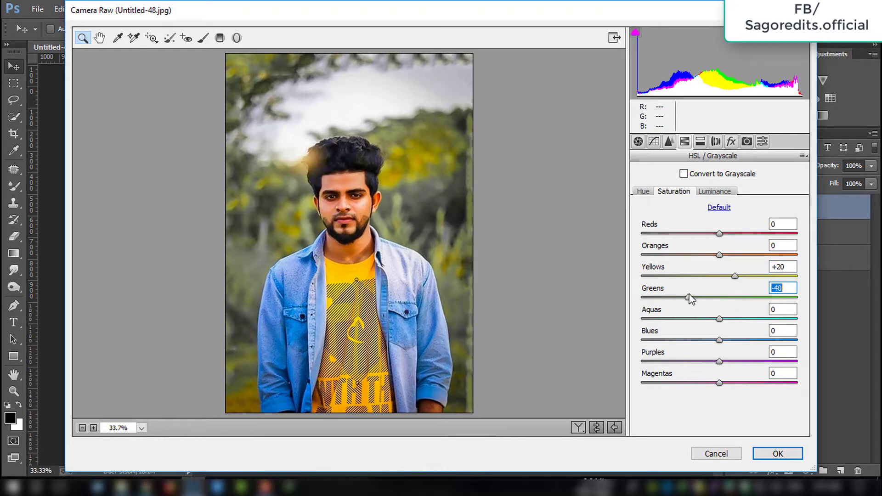
pyautogui.click(644, 191)
pyautogui.moveTo(716, 297)
pyautogui.mouseDown()
pyautogui.moveTo(741, 279)
pyautogui.moveTo(731, 277)
pyautogui.moveTo(735, 298)
pyautogui.moveTo(717, 277)
pyautogui.mouseUp()
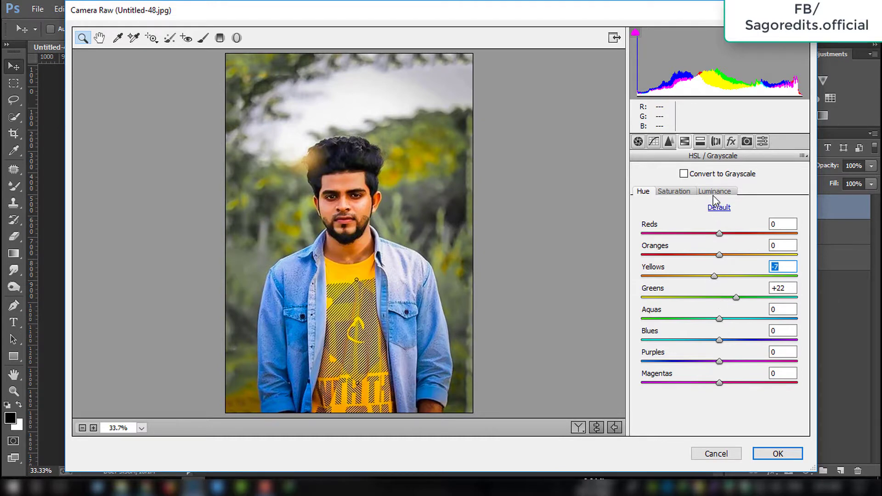
# Step: Set Blues luminance -18, Blues hue toward cyan, Yellows hue -33, Aquas luminance -60, and apply
pyautogui.click(729, 192)
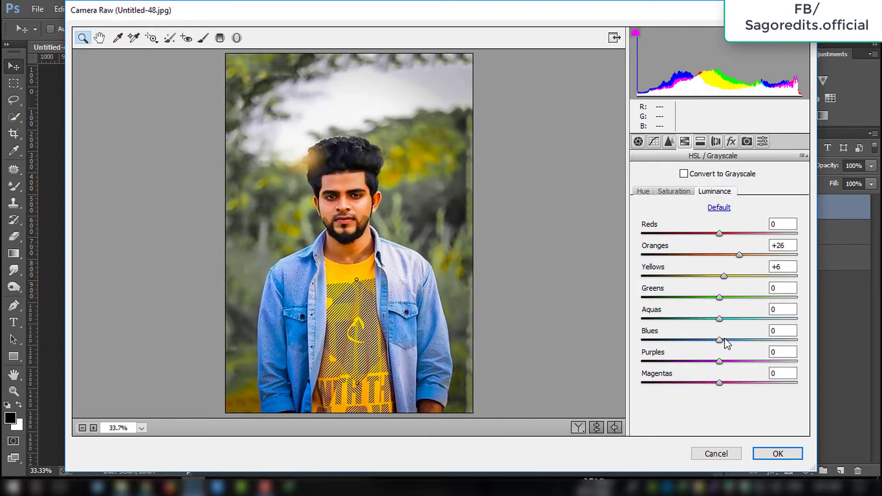
pyautogui.moveTo(719, 340); pyautogui.dragTo(706, 340)
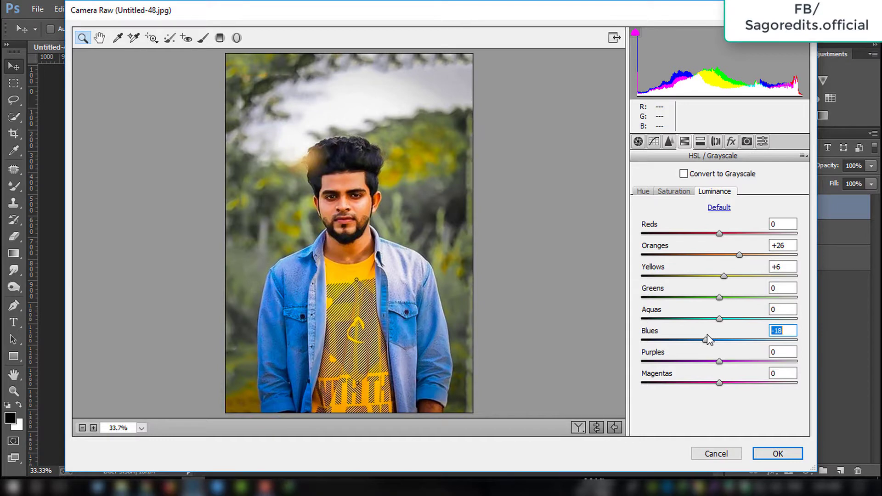
pyautogui.click(644, 192)
pyautogui.moveTo(719, 341)
pyautogui.mouseDown()
pyautogui.moveTo(698, 340)
pyautogui.moveTo(738, 340)
pyautogui.moveTo(707, 342)
pyautogui.mouseUp()
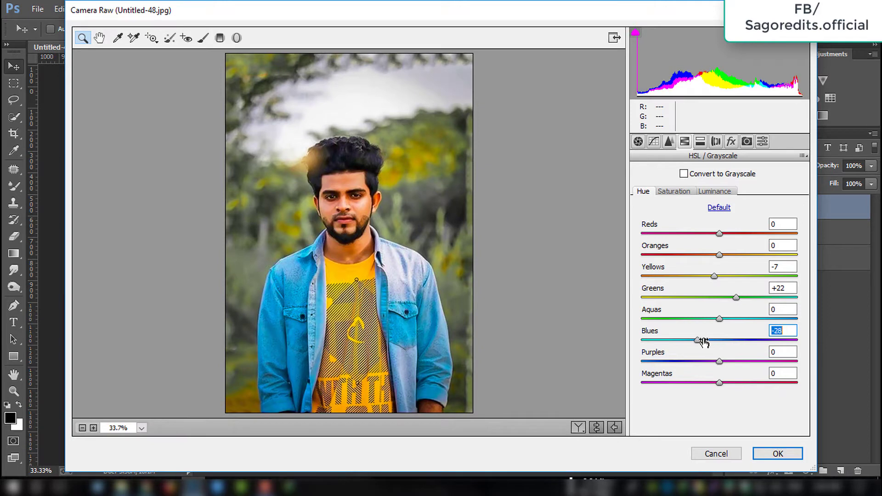
pyautogui.moveTo(715, 276); pyautogui.dragTo(695, 276)
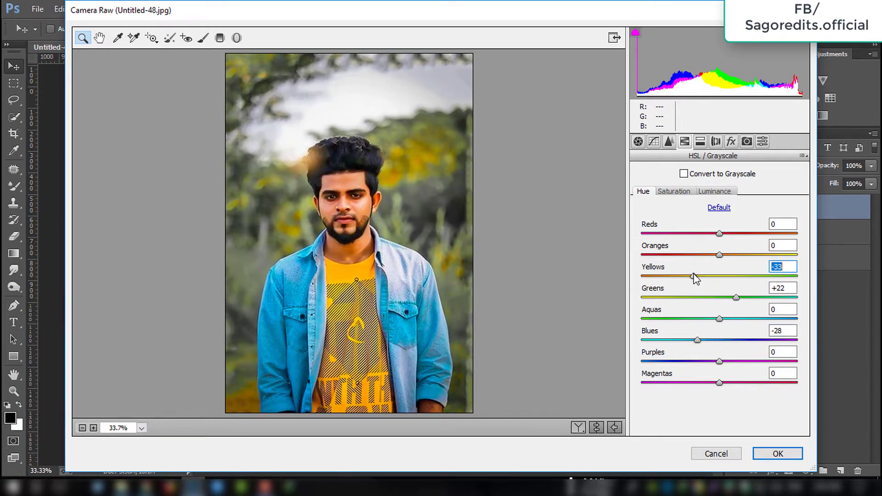
pyautogui.click(720, 193)
pyautogui.moveTo(723, 319)
pyautogui.mouseDown()
pyautogui.moveTo(751, 317)
pyautogui.moveTo(684, 314)
pyautogui.mouseUp()
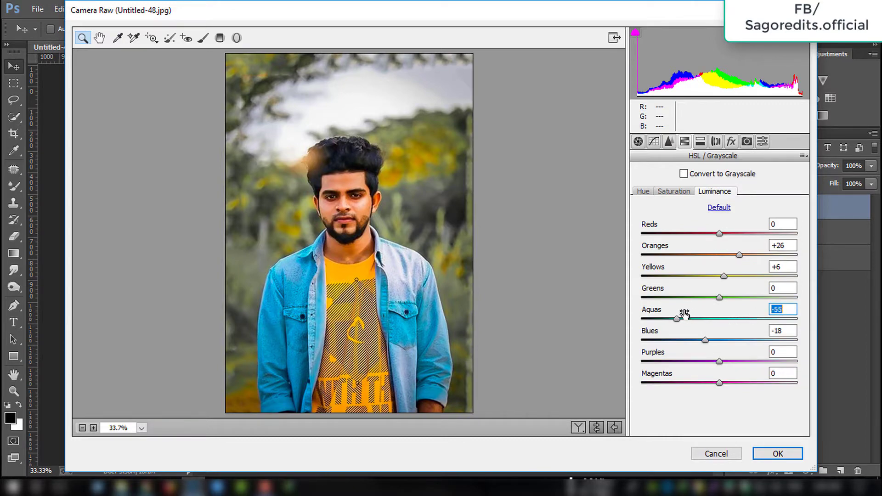
pyautogui.click(779, 454)
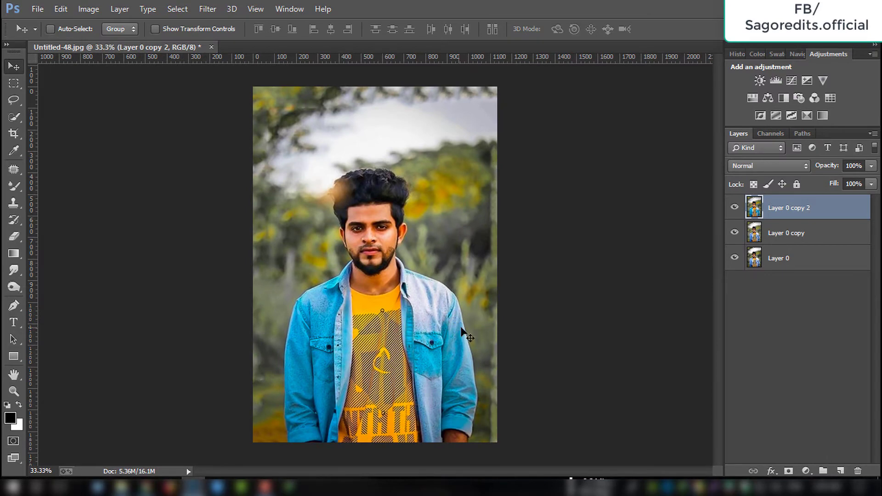
# Step: Duplicate the graded layer, apply Noiseware Professional noise reduction, and duplicate the result as Layer 0 copy 4
pyautogui.hotkey('ctrl', 'j')
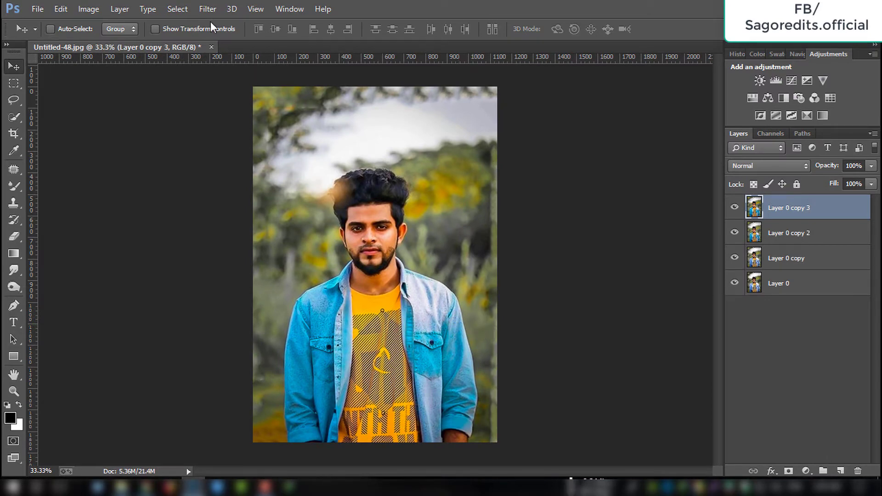
pyautogui.click(208, 9)
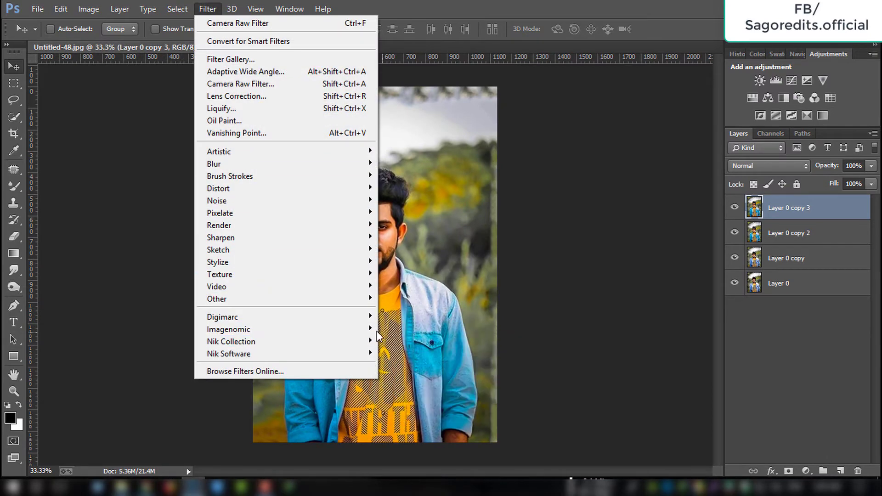
pyautogui.moveTo(228, 330)
pyautogui.click(391, 328)
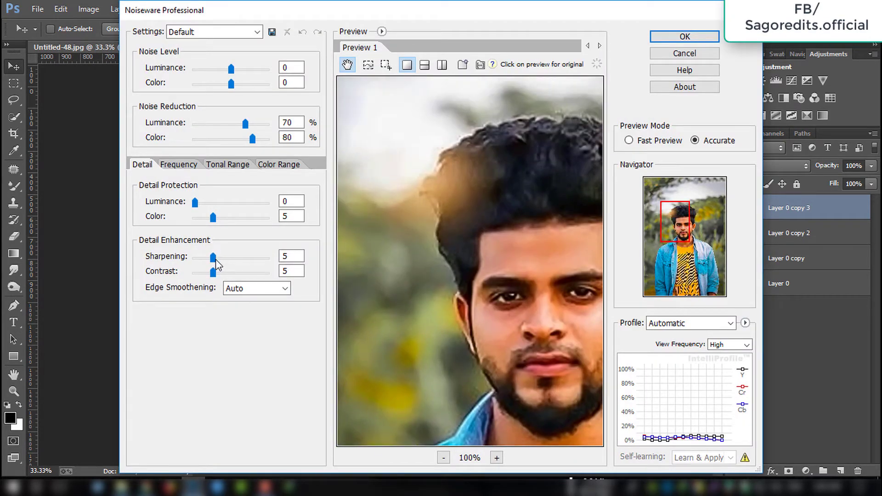
pyautogui.click(685, 36)
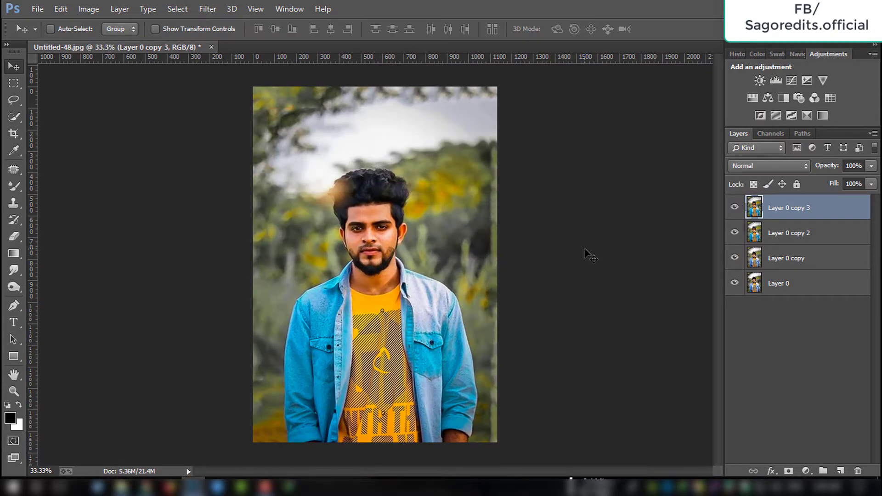
pyautogui.hotkey('ctrl', 'j')
pyautogui.click(208, 9)
pyautogui.moveTo(231, 342)
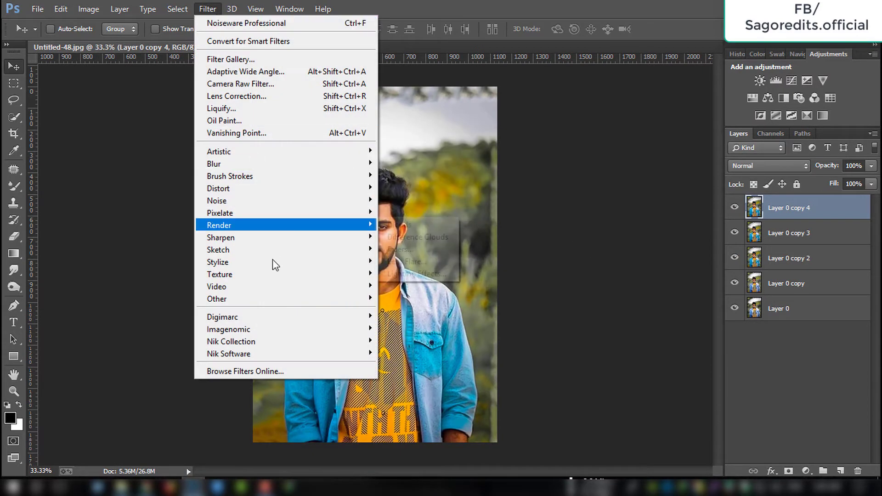
# Step: In Color Efex Pro 4, apply Dark Contrasts with brightness -26%, contrast -76%, saturation 45%
pyautogui.click(401, 342)
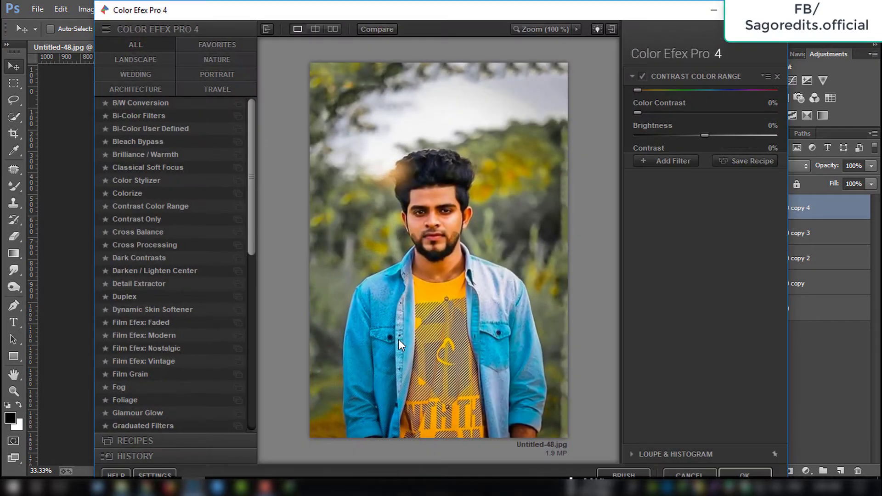
pyautogui.click(128, 259)
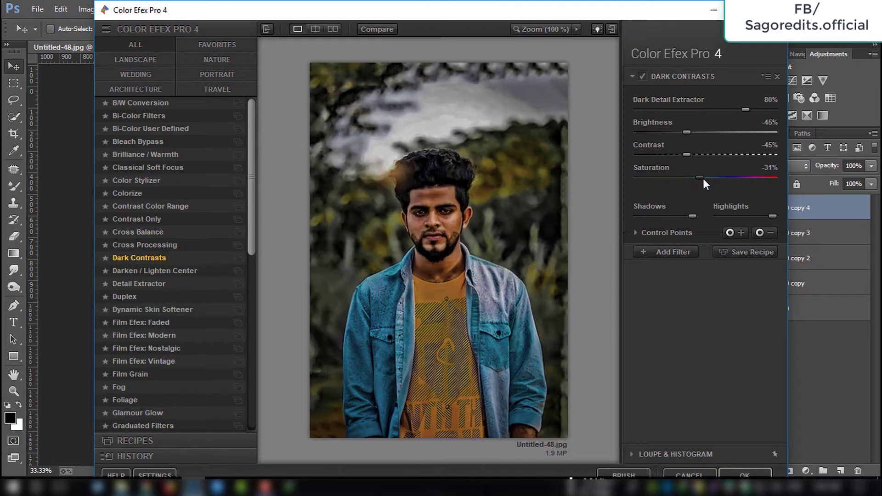
pyautogui.moveTo(701, 178); pyautogui.dragTo(772, 172)
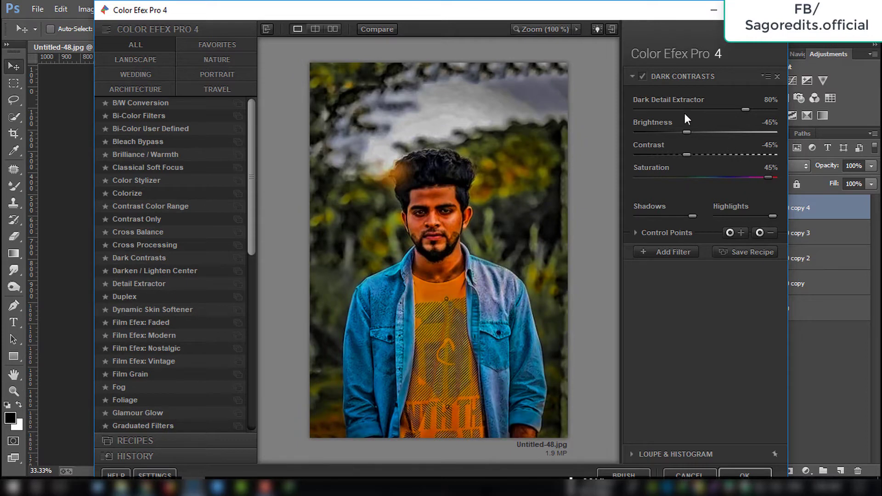
pyautogui.moveTo(685, 110); pyautogui.dragTo(644, 106)
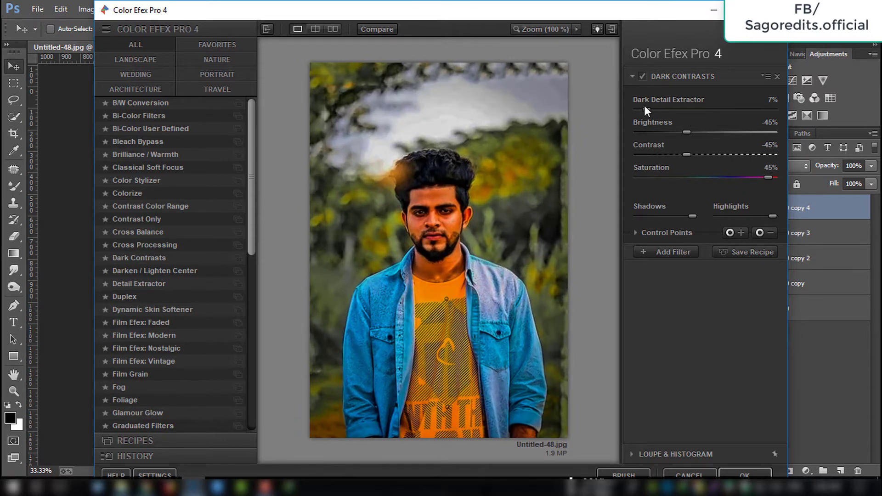
pyautogui.click(662, 155)
pyautogui.moveTo(661, 153); pyautogui.dragTo(704, 132)
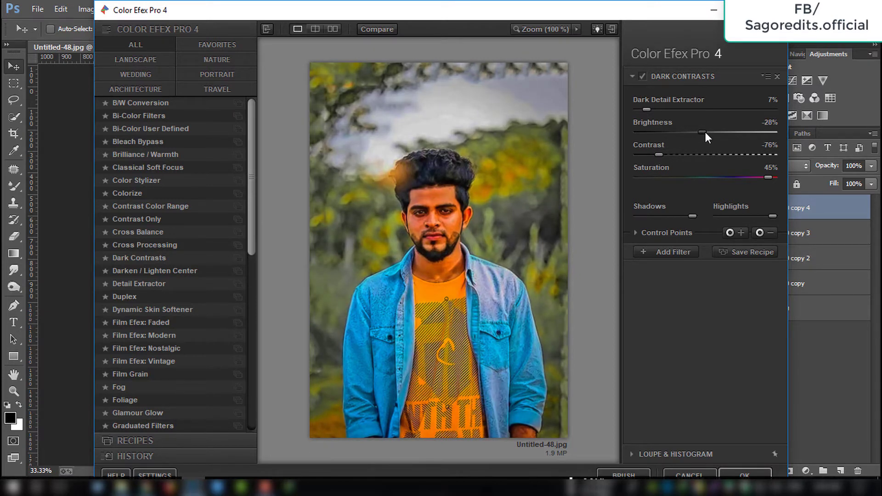
# Step: Add Contrast Only with contrast -56%, Contrast Only 84%, soft contrast -43% and saturation 44%
pyautogui.click(643, 252)
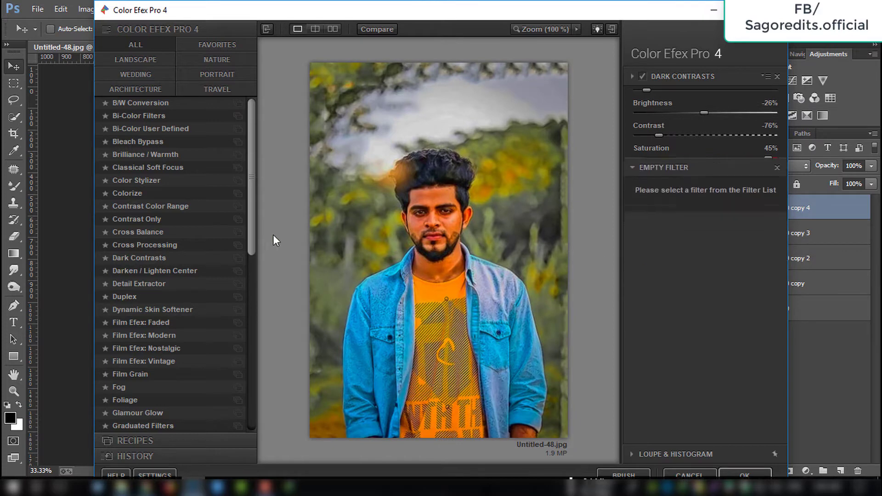
pyautogui.scroll(-2, 244, 211)
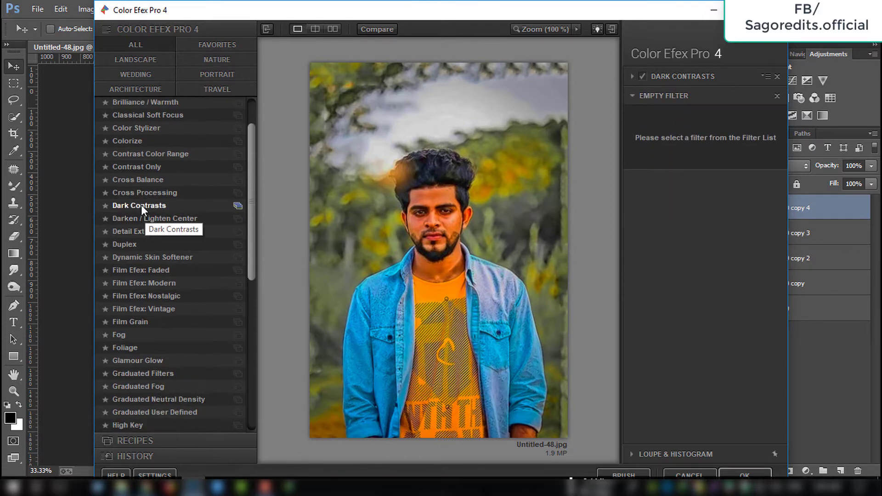
pyautogui.click(136, 168)
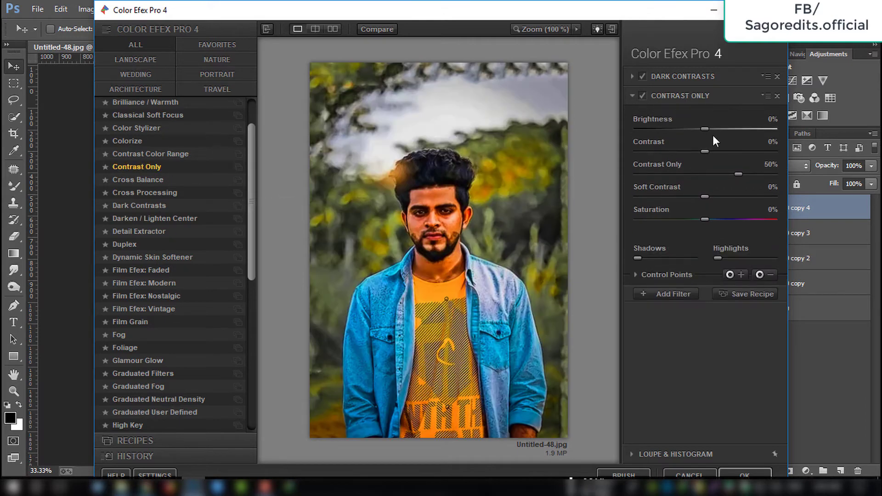
pyautogui.moveTo(704, 150)
pyautogui.mouseDown()
pyautogui.moveTo(682, 153)
pyautogui.moveTo(738, 173)
pyautogui.mouseUp()
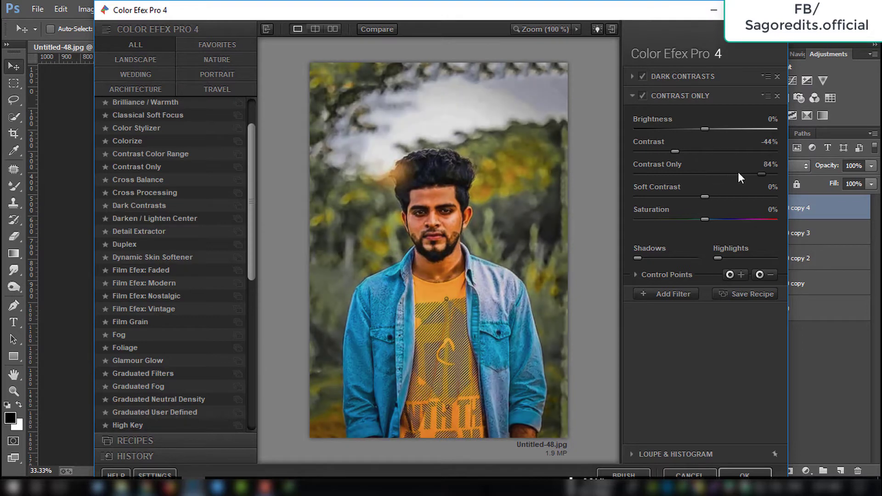
pyautogui.click(688, 153)
pyautogui.click(670, 151)
pyautogui.click(709, 197)
pyautogui.click(676, 196)
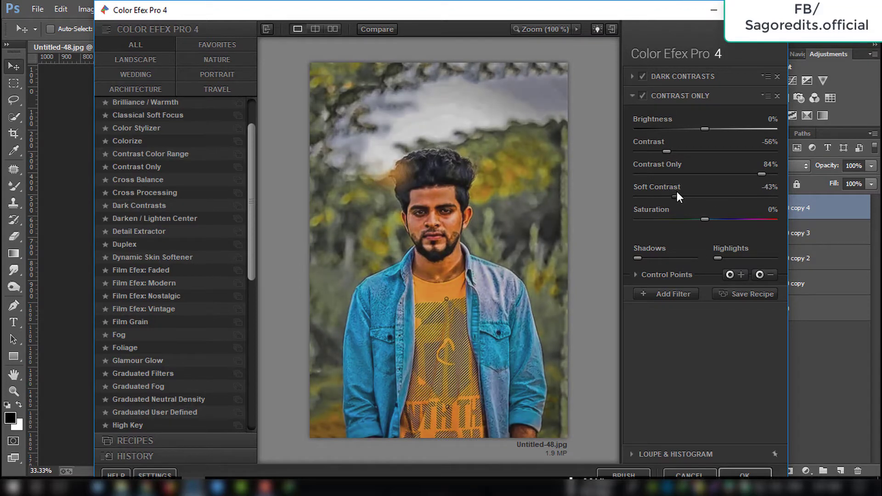
pyautogui.moveTo(706, 221); pyautogui.dragTo(734, 219)
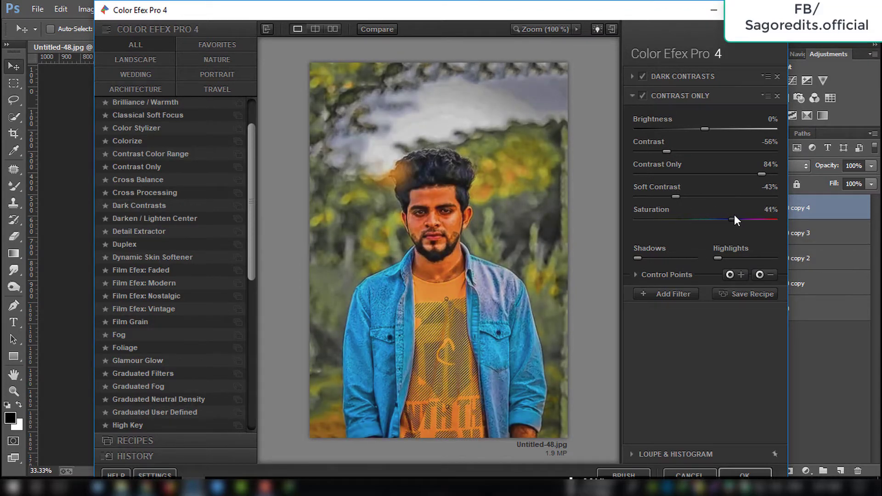
pyautogui.click(674, 294)
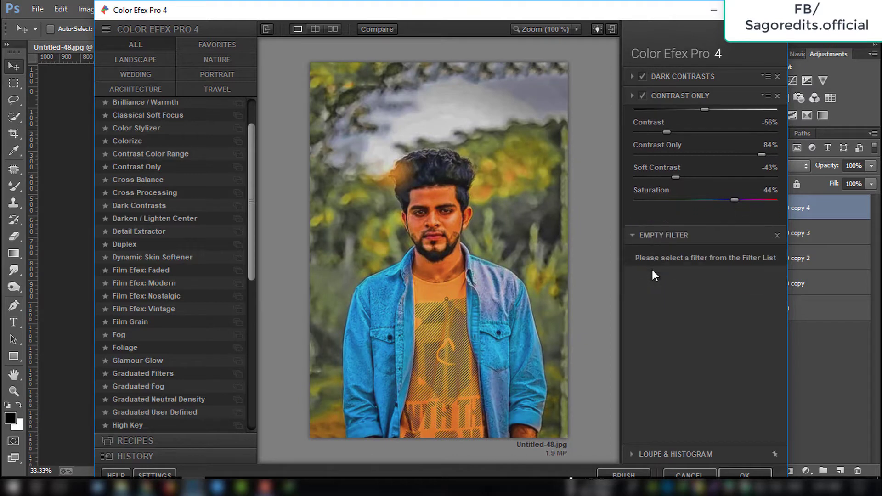
pyautogui.scroll(-2, 155, 218)
# Step: Add a Duplex filter with a light green tint colour
pyautogui.scroll(-1, 157, 235)
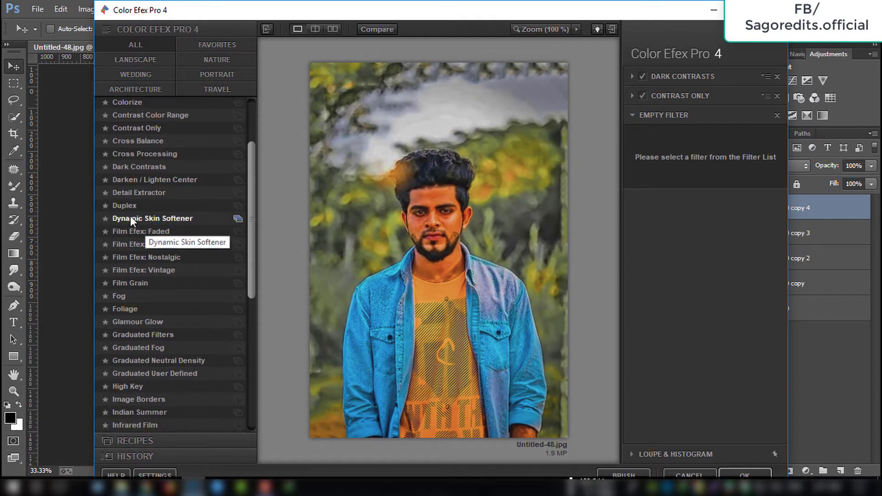
pyautogui.moveTo(255, 236); pyautogui.dragTo(254, 255)
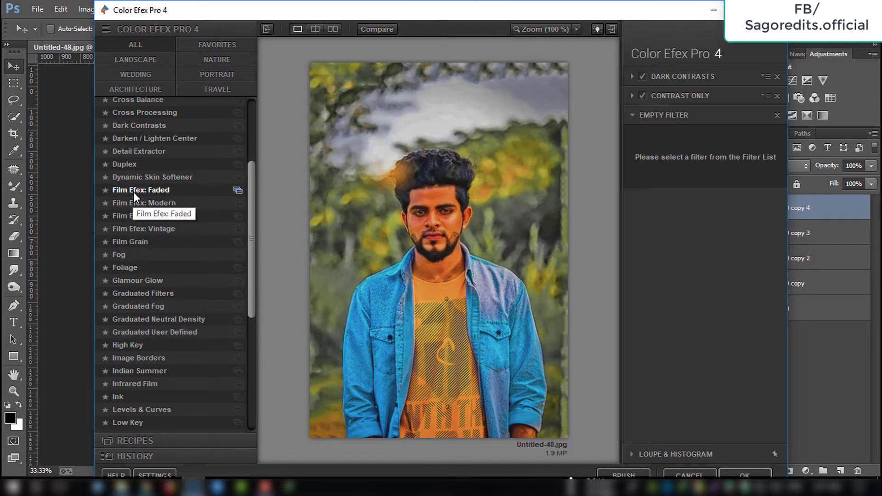
pyautogui.click(122, 163)
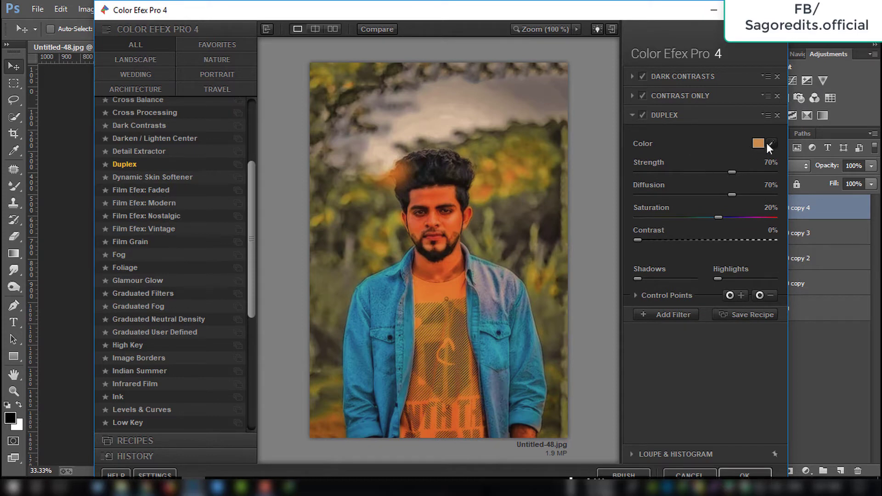
pyautogui.click(763, 143)
pyautogui.click(145, 61)
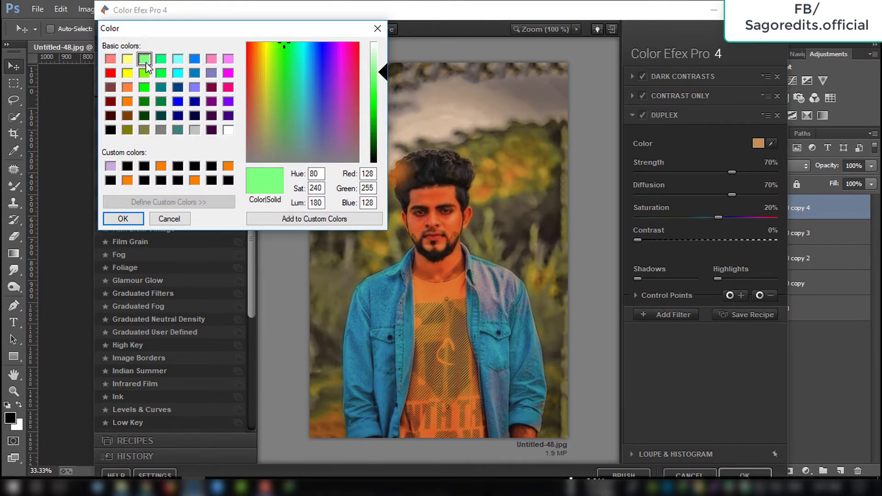
pyautogui.click(123, 219)
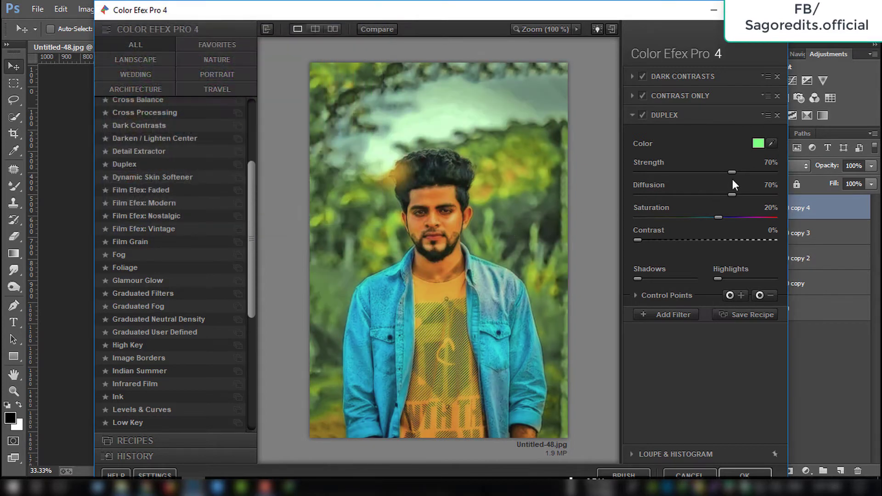
# Step: Set Duplex strength to 14% and diffusion to 6%, raising shadows and highlights slightly
pyautogui.moveTo(652, 173); pyautogui.dragTo(658, 173)
pyautogui.moveTo(650, 195); pyautogui.dragTo(645, 195)
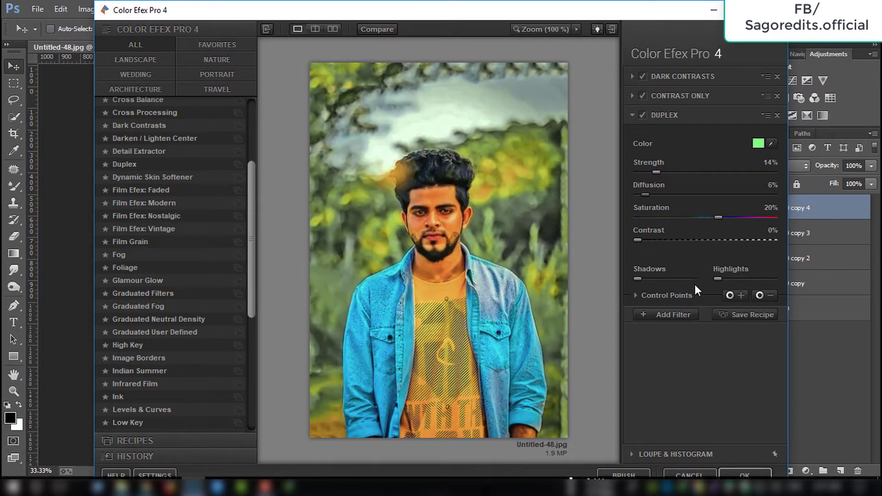
pyautogui.moveTo(639, 279); pyautogui.dragTo(647, 278)
pyautogui.moveTo(717, 279)
pyautogui.mouseDown()
pyautogui.moveTo(738, 278)
pyautogui.moveTo(721, 278)
pyautogui.mouseUp()
# Step: Add Cross Processing with method B01 at 46% strength and apply the filter stack to the photo
pyautogui.click(656, 316)
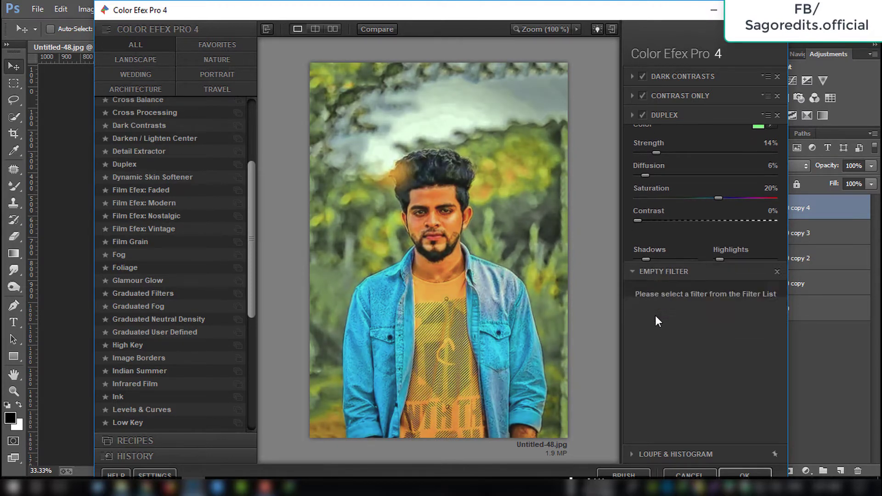
pyautogui.moveTo(250, 261); pyautogui.dragTo(247, 234)
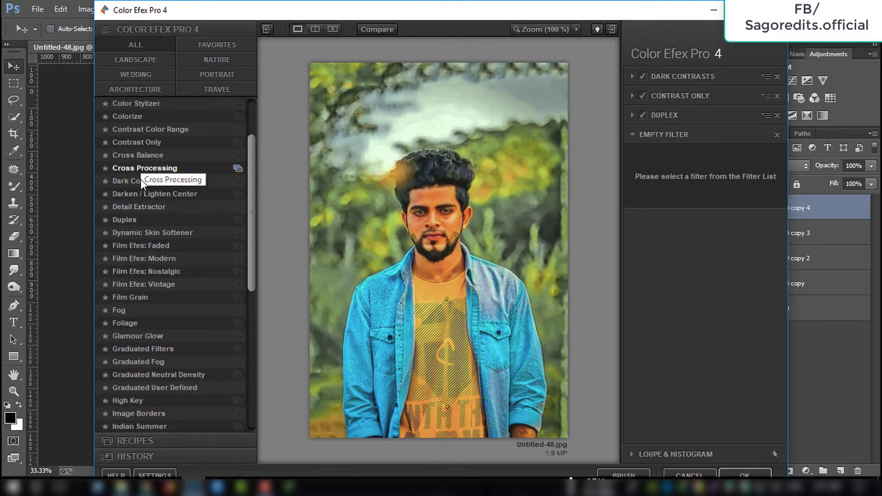
pyautogui.click(145, 168)
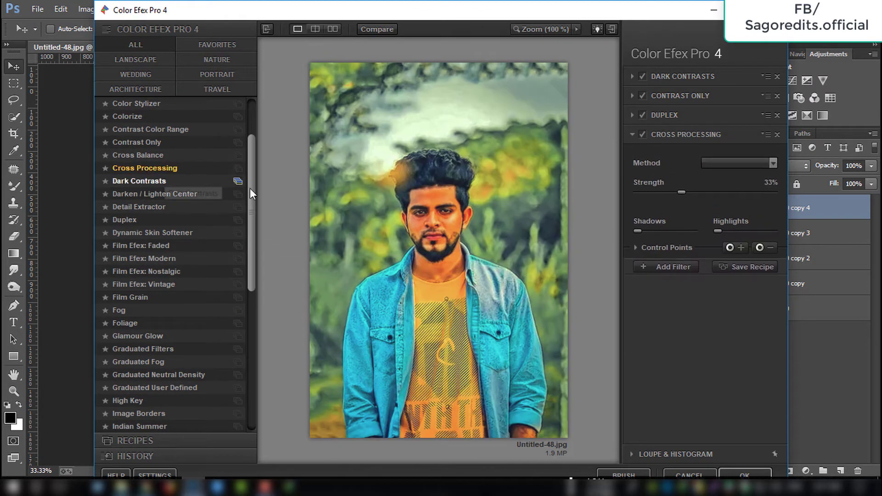
pyautogui.click(724, 163)
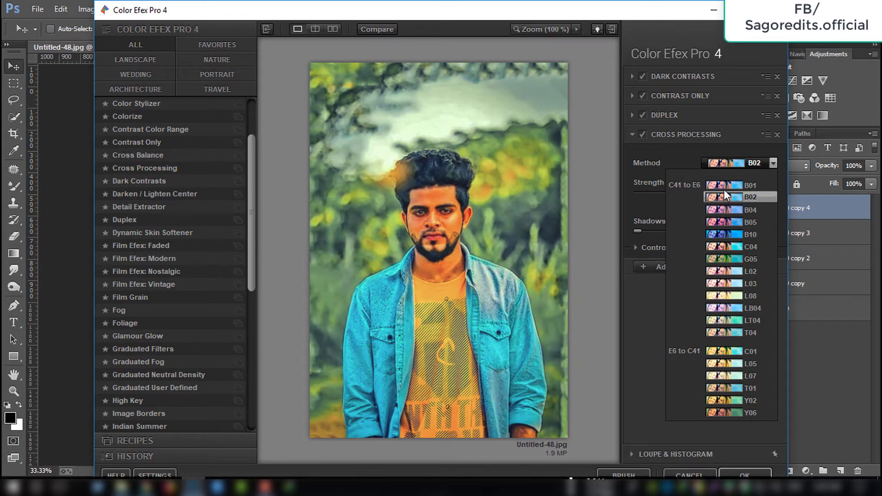
pyautogui.click(723, 184)
pyautogui.moveTo(692, 192); pyautogui.dragTo(700, 192)
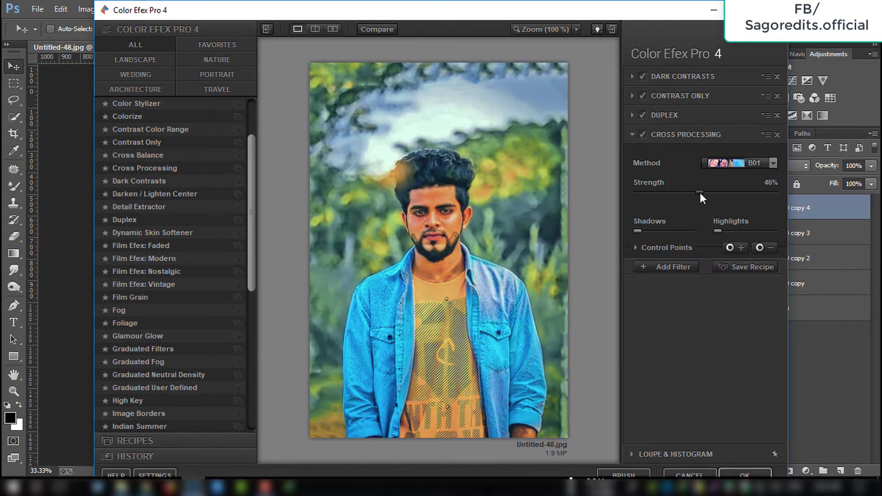
pyautogui.click(748, 473)
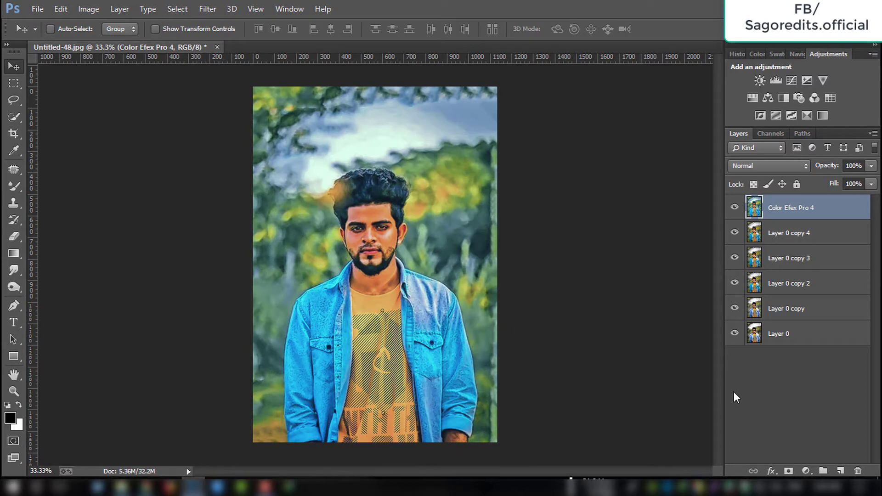
# Step: Mask the Color Efex Pro 4 layer and paint black over the face with a 125 px brush
pyautogui.click(787, 469)
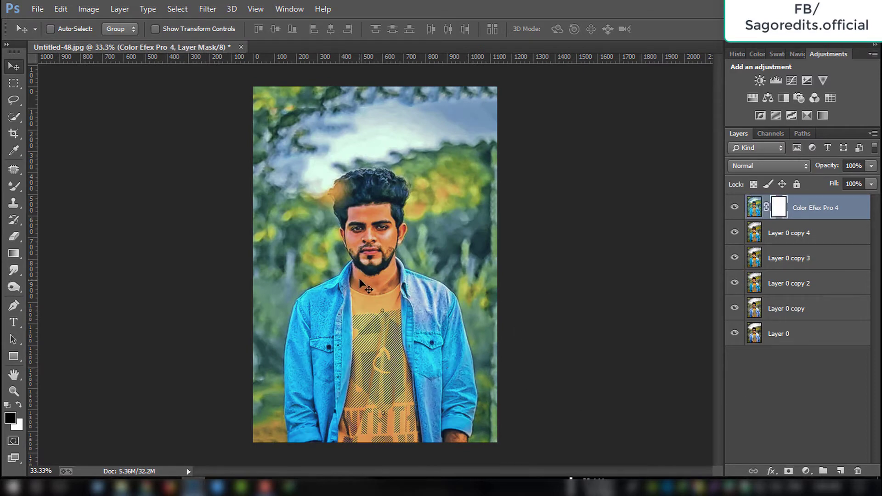
pyautogui.press('b')
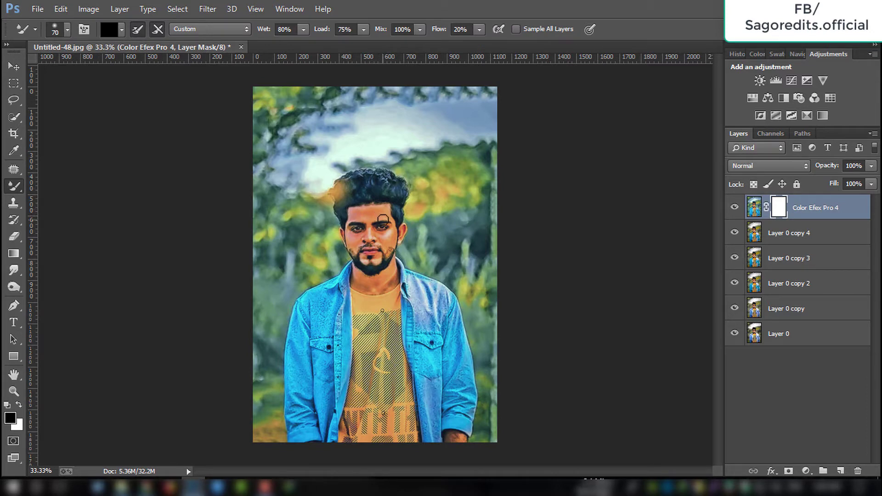
pyautogui.rightClick(22, 186)
pyautogui.click(69, 183)
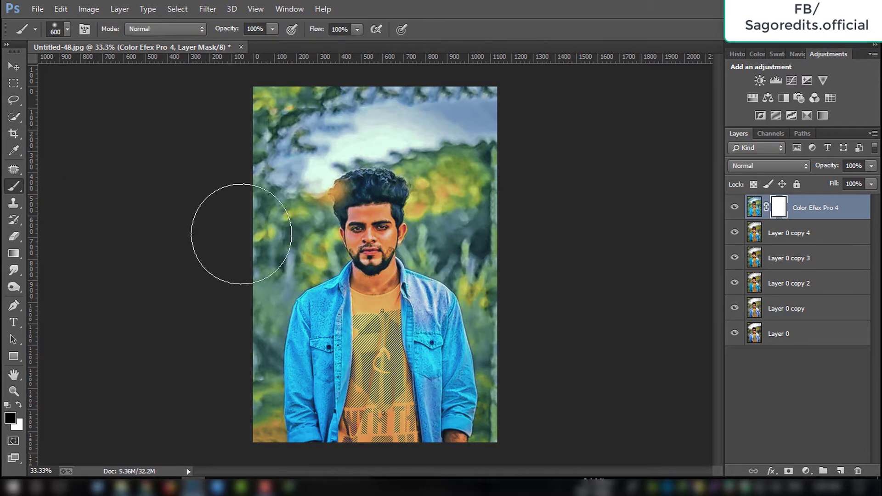
pyautogui.press('[')
pyautogui.press('[')
pyautogui.press('[')
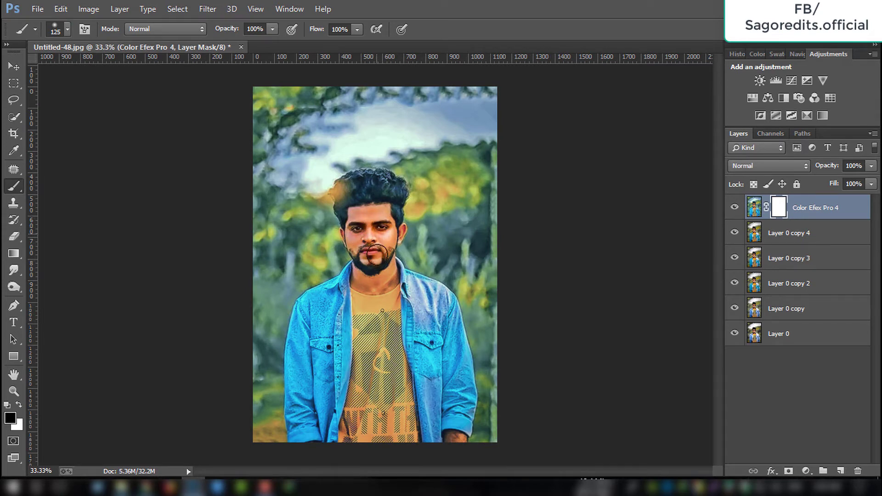
pyautogui.moveTo(383, 213)
pyautogui.mouseDown()
pyautogui.moveTo(353, 234)
pyautogui.moveTo(381, 258)
pyautogui.mouseUp()
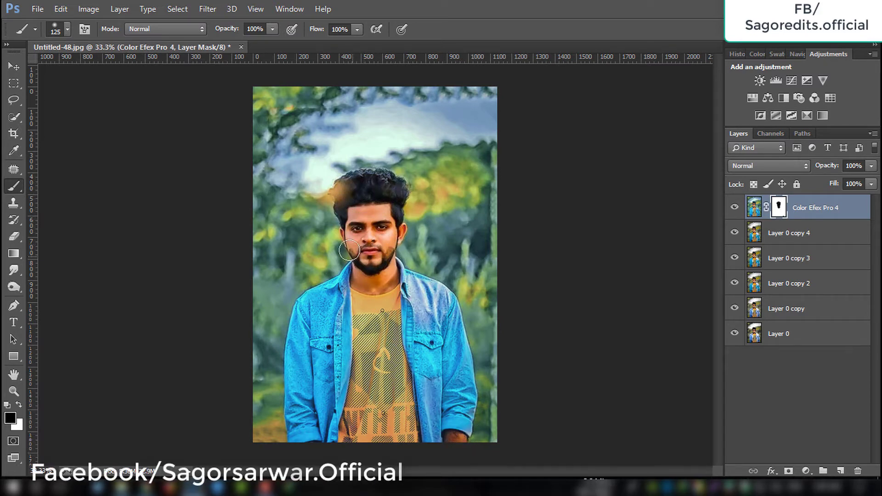
# Step: Merge the visible edits into one Color Efex Pro 4 layer and compare it with the original
pyautogui.rightClick(810, 235)
pyautogui.click(615, 392)
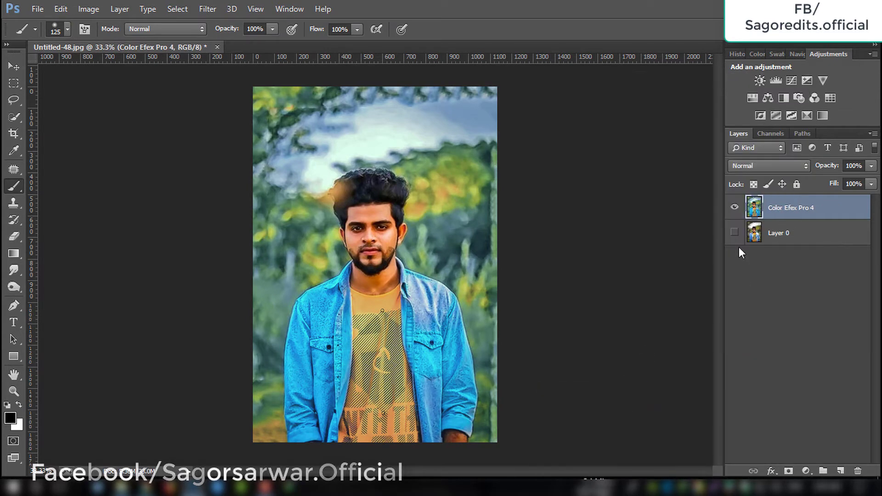
pyautogui.click(735, 208)
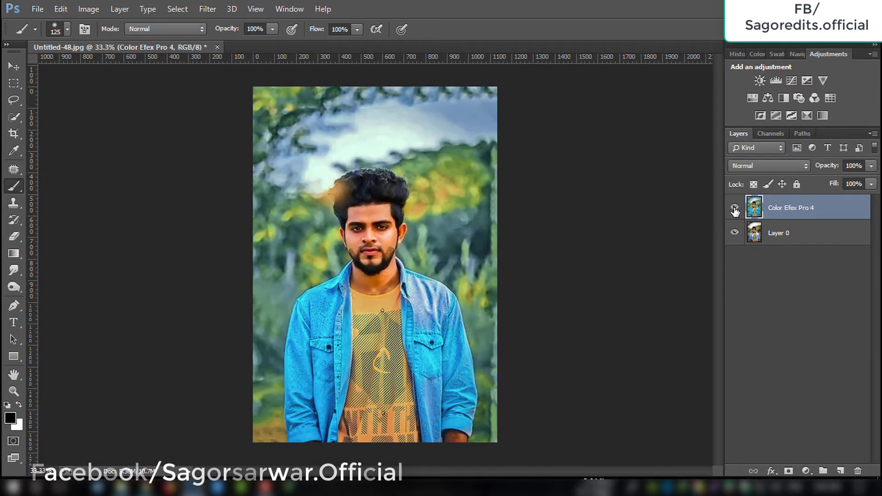
# Step: Mask the effect off the hair and head, merge it into Layer 0, and duplicate the layer
pyautogui.click(789, 471)
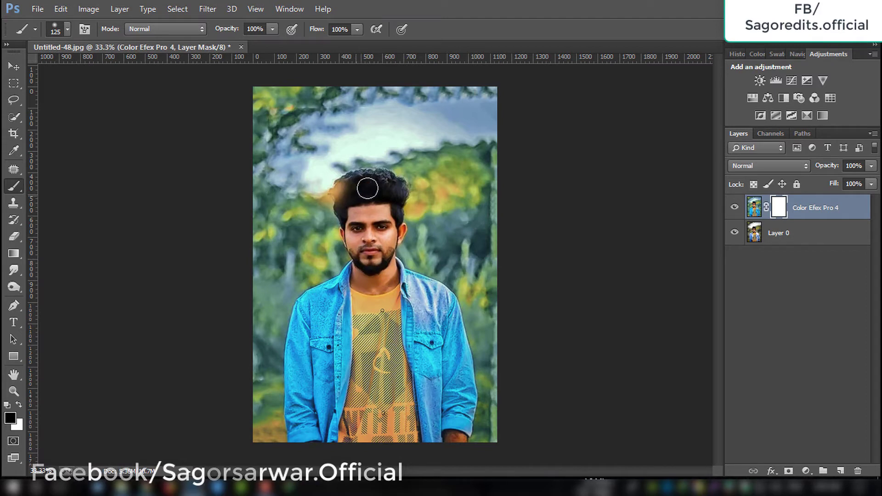
pyautogui.moveTo(366, 187); pyautogui.dragTo(370, 216)
pyautogui.rightClick(807, 216)
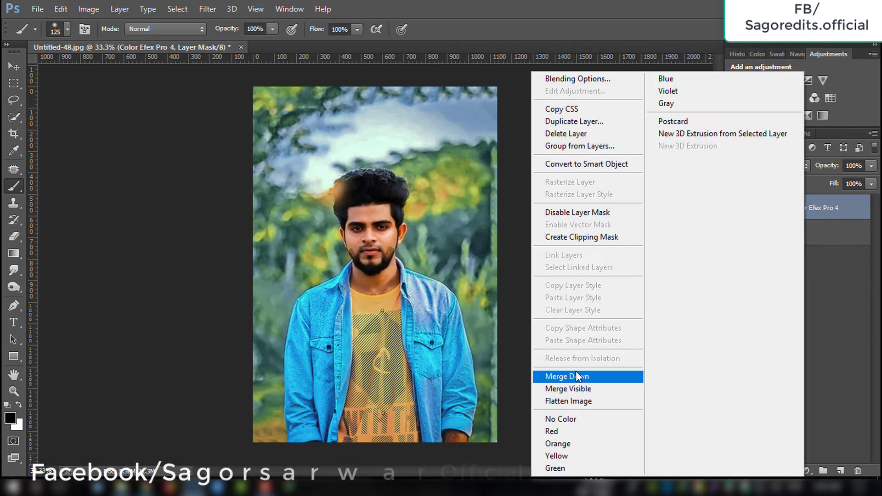
pyautogui.click(574, 370)
pyautogui.hotkey('ctrl', 'j')
# Step: In Camera Raw, raise contrast, clarity and vibrance and add light luminance noise reduction
pyautogui.click(208, 9)
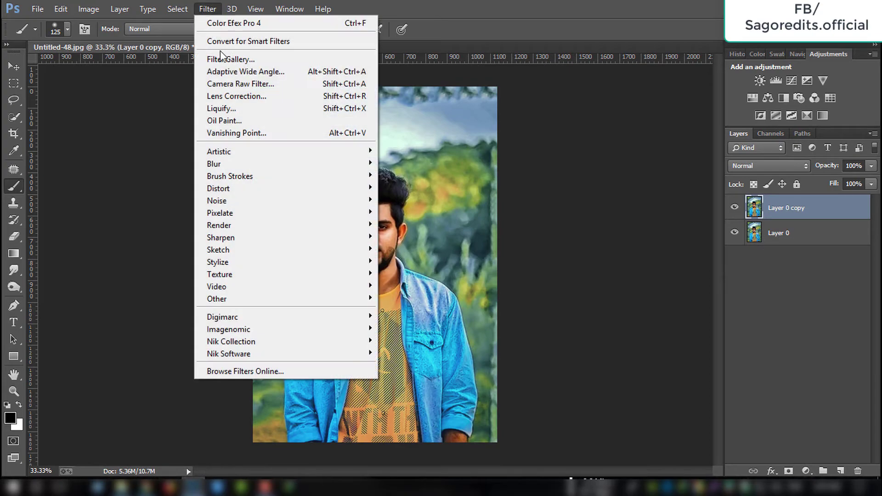
pyautogui.click(238, 83)
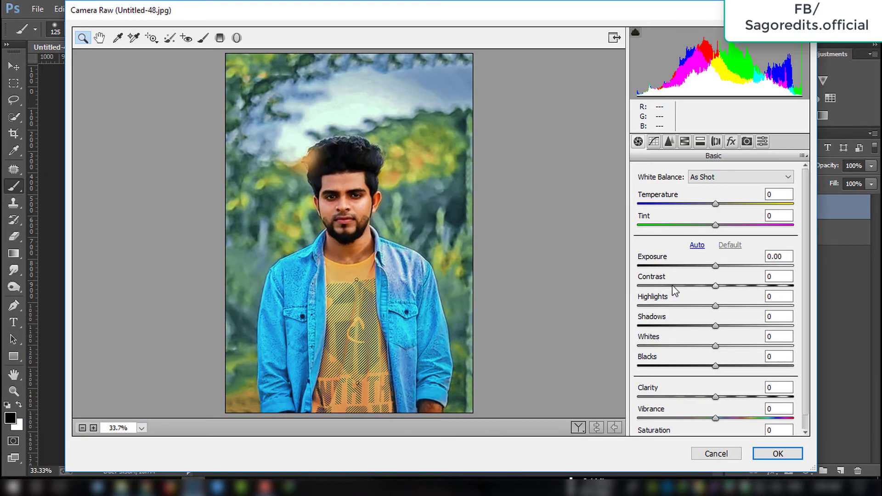
pyautogui.moveTo(715, 286)
pyautogui.mouseDown()
pyautogui.moveTo(735, 285)
pyautogui.moveTo(705, 311)
pyautogui.moveTo(688, 307)
pyautogui.moveTo(740, 326)
pyautogui.moveTo(731, 346)
pyautogui.mouseUp()
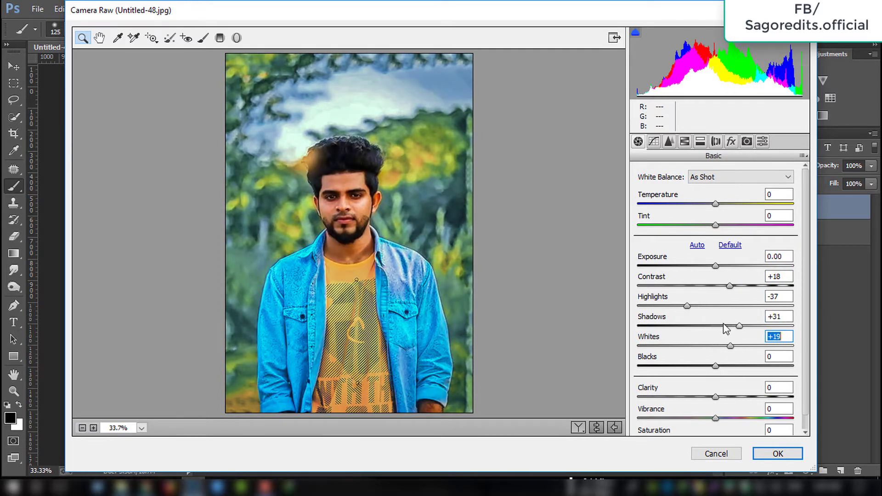
pyautogui.click(727, 397)
pyautogui.moveTo(724, 418); pyautogui.dragTo(731, 418)
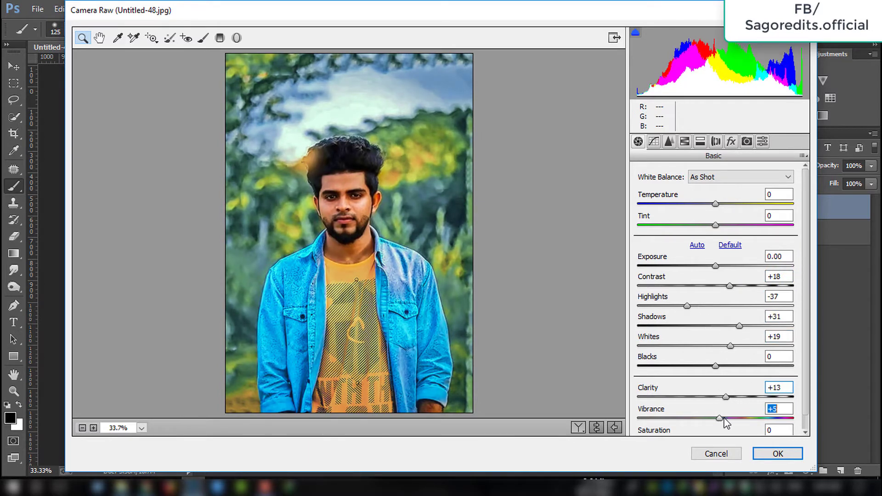
pyautogui.click(669, 142)
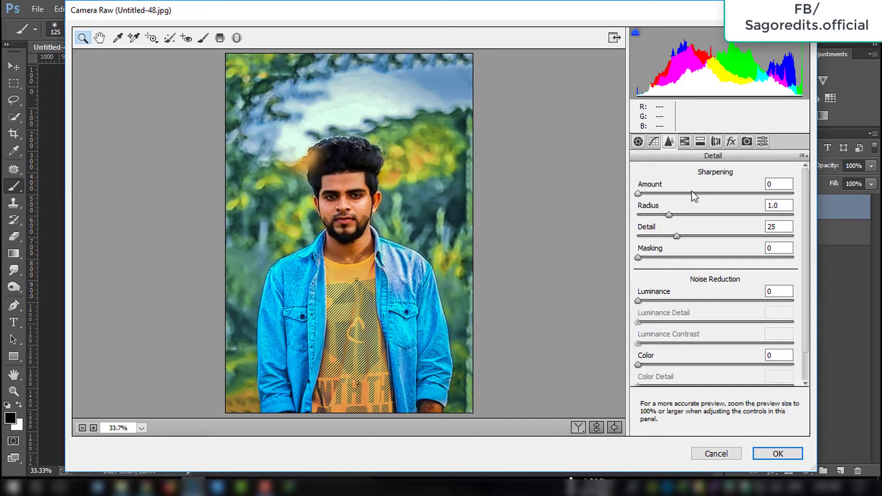
pyautogui.moveTo(675, 300); pyautogui.dragTo(751, 301)
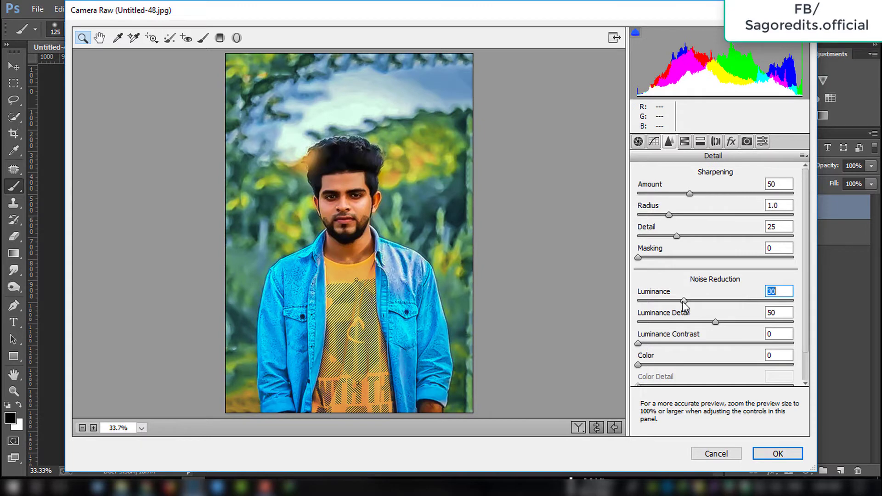
pyautogui.moveTo(685, 305); pyautogui.dragTo(664, 303)
# Step: Adjust HSL: oranges luminance +38, brighter yellows, darker blues and greens, shifted hues; apply the grade
pyautogui.click(690, 141)
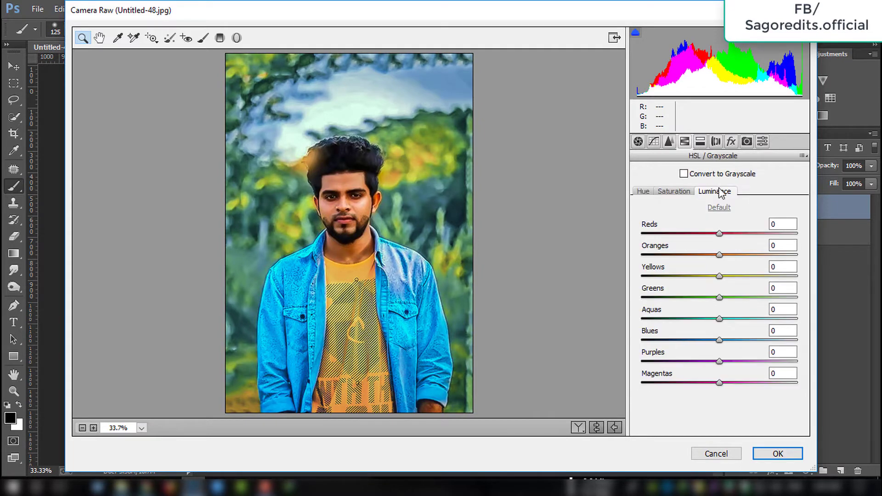
pyautogui.moveTo(719, 255); pyautogui.dragTo(749, 255)
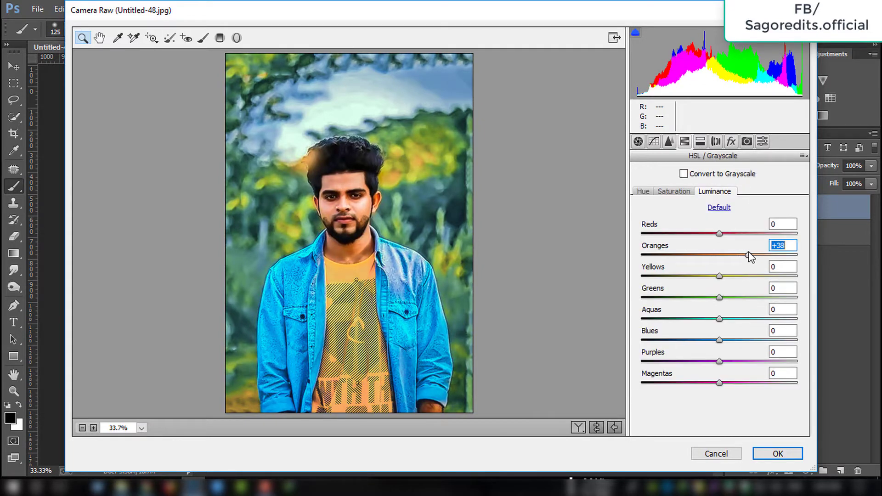
pyautogui.moveTo(720, 340); pyautogui.dragTo(713, 339)
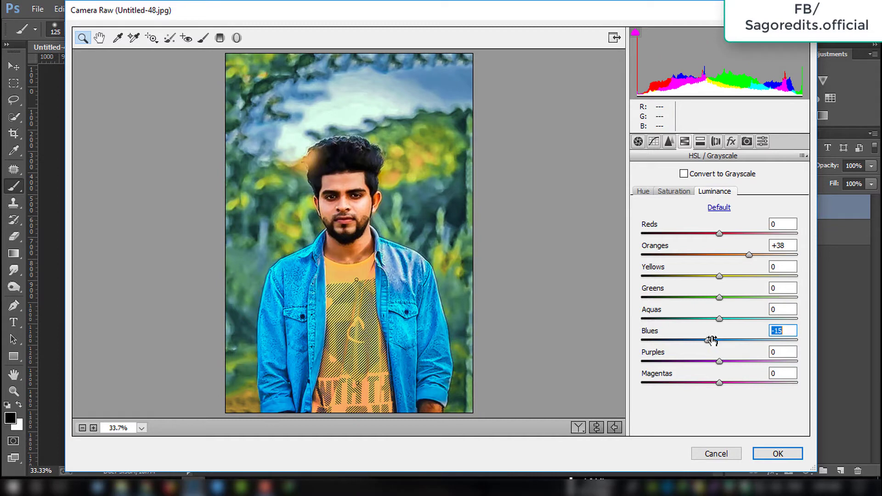
pyautogui.moveTo(720, 276)
pyautogui.mouseDown()
pyautogui.moveTo(699, 298)
pyautogui.moveTo(728, 297)
pyautogui.moveTo(675, 298)
pyautogui.moveTo(715, 297)
pyautogui.moveTo(684, 319)
pyautogui.mouseUp()
pyautogui.click(644, 191)
pyautogui.moveTo(720, 275)
pyautogui.mouseDown()
pyautogui.moveTo(738, 275)
pyautogui.moveTo(721, 274)
pyautogui.moveTo(711, 255)
pyautogui.moveTo(723, 256)
pyautogui.mouseUp()
pyautogui.click(674, 192)
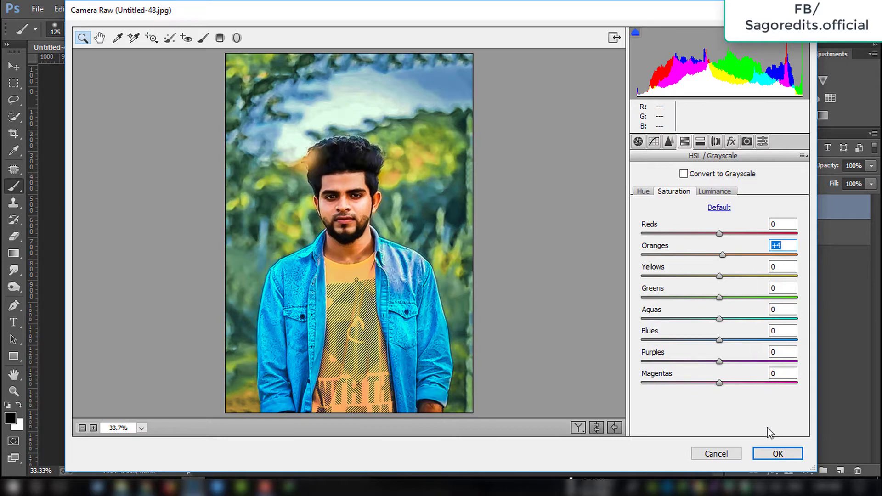
pyautogui.click(778, 454)
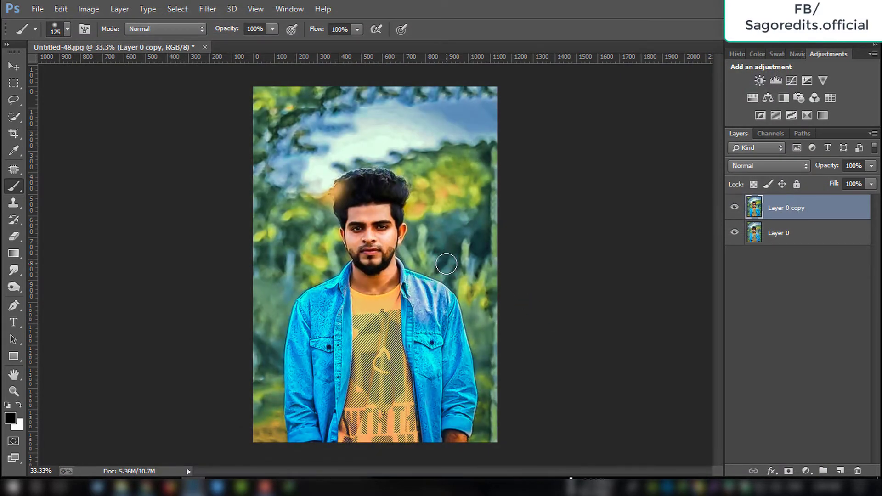
# Step: Duplicate the graded layer as Layer 0 copy 2 and Quick Select the background around the man
pyautogui.scroll(1, 446, 264)
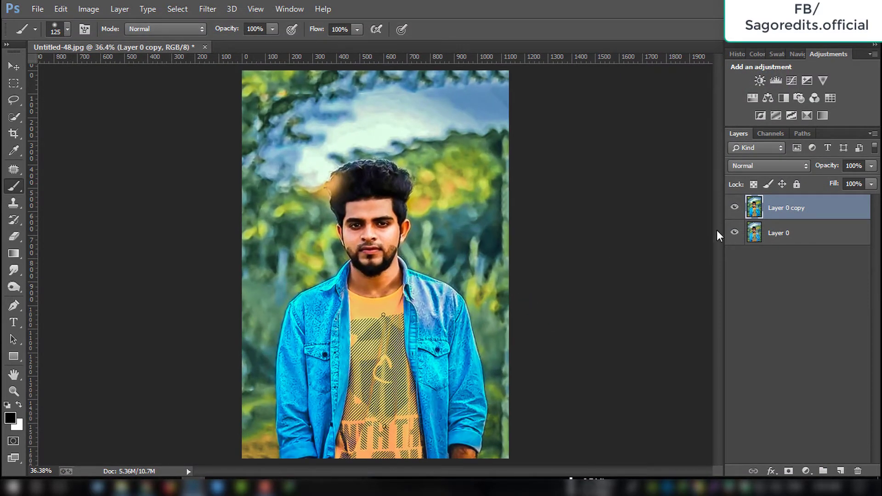
pyautogui.hotkey('ctrl', 'j')
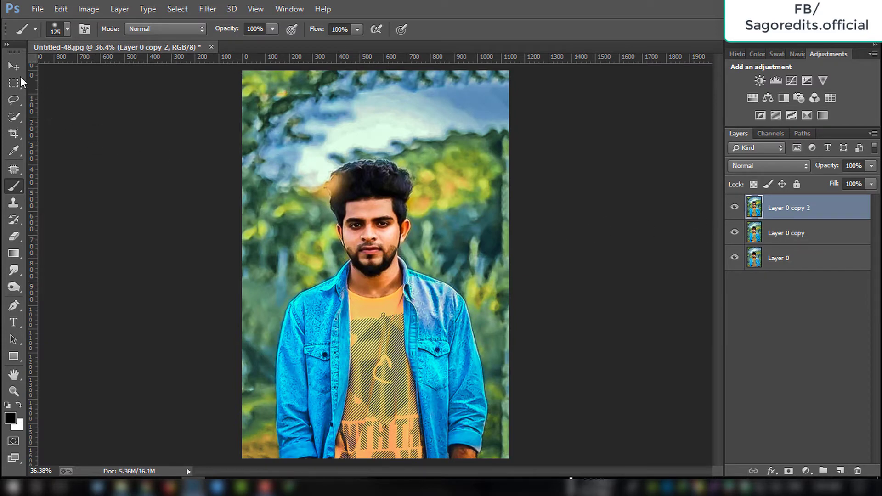
pyautogui.press('v')
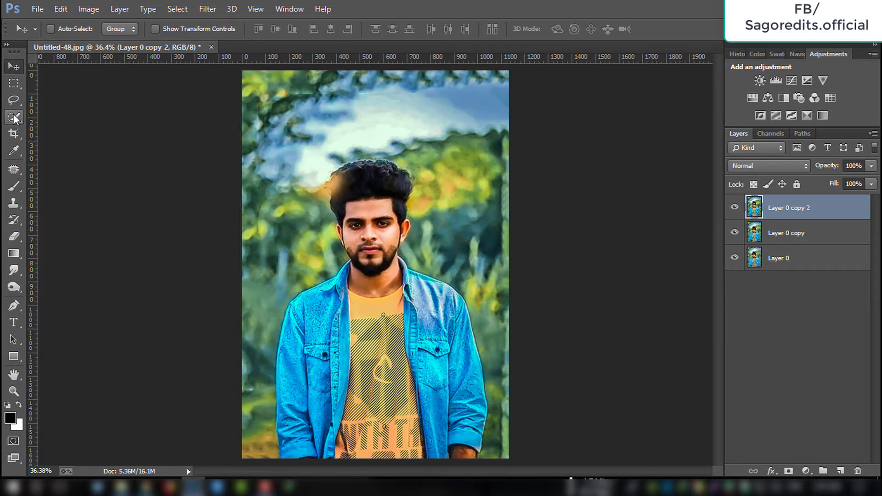
pyautogui.click(14, 118)
pyautogui.moveTo(245, 74)
pyautogui.mouseDown()
pyautogui.moveTo(265, 301)
pyautogui.moveTo(495, 298)
pyautogui.mouseUp()
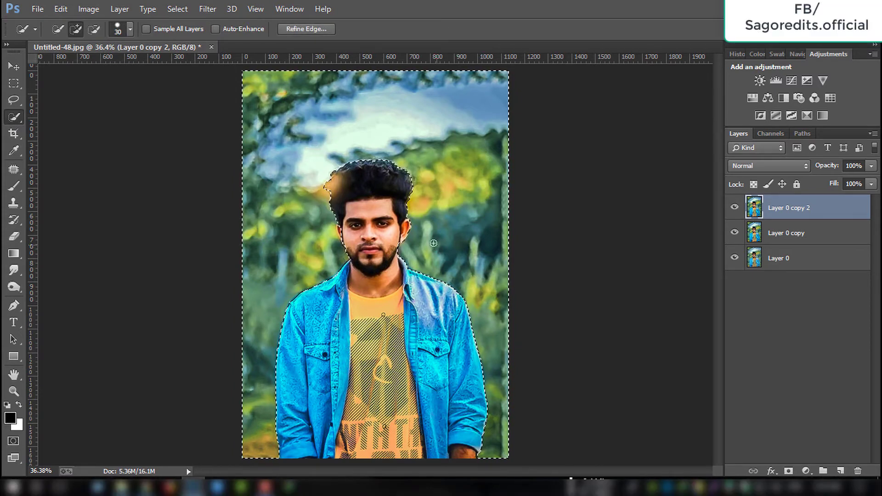
pyautogui.click(94, 29)
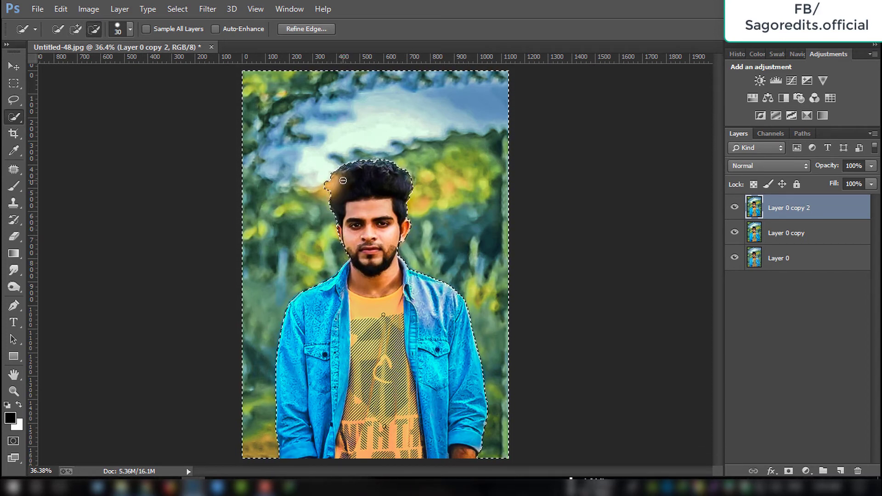
pyautogui.rightClick(430, 180)
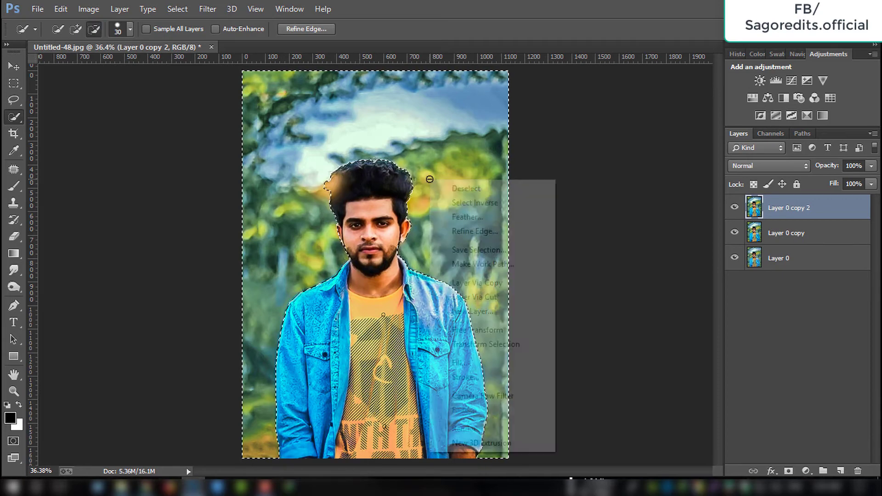
# Step: Blur the selected background with a Gaussian Blur radius of about 5.7 pixels
pyautogui.click(270, 106)
pyautogui.click(208, 9)
pyautogui.moveTo(214, 164)
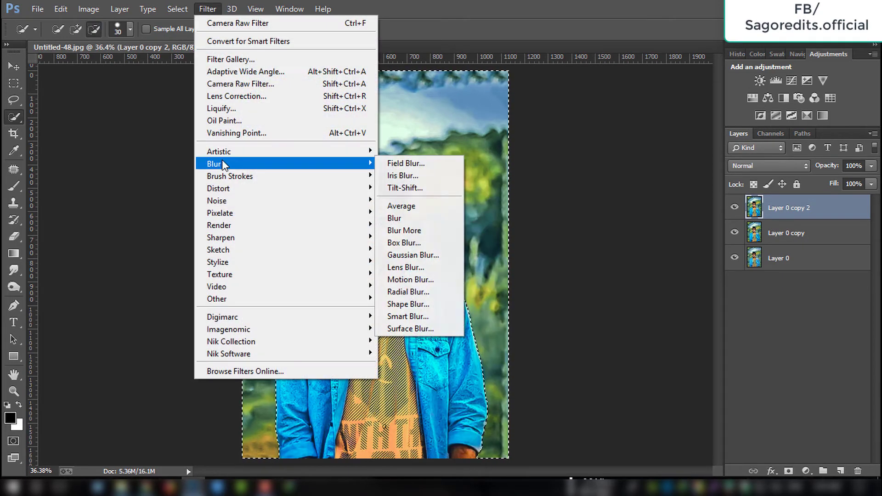
pyautogui.click(407, 252)
pyautogui.moveTo(404, 97); pyautogui.dragTo(559, 71)
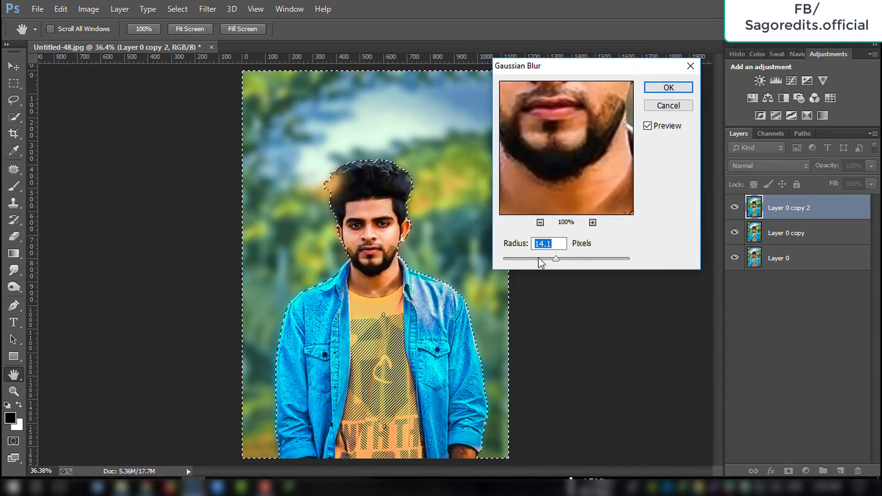
pyautogui.moveTo(556, 259)
pyautogui.mouseDown()
pyautogui.moveTo(519, 260)
pyautogui.moveTo(543, 258)
pyautogui.mouseUp()
pyautogui.click(658, 90)
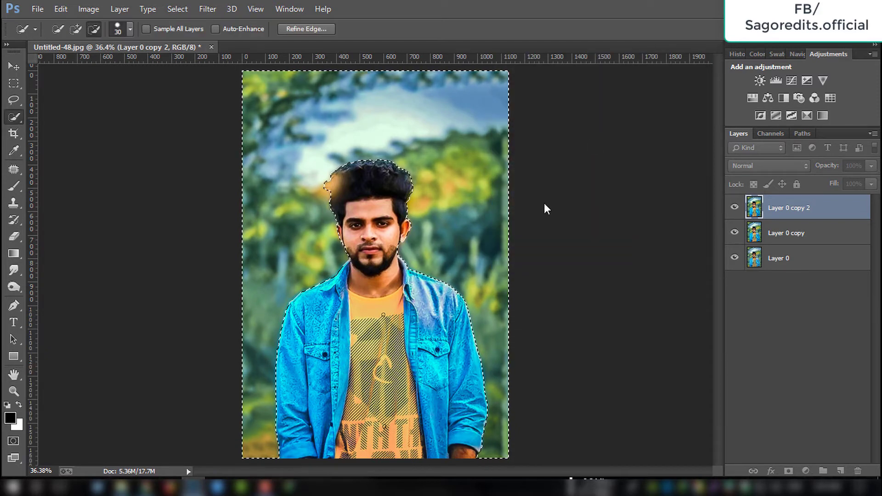
# Step: Deselect, then add a layer mask and paint the blur away from the hair edge
pyautogui.hotkey('ctrl', 'd')
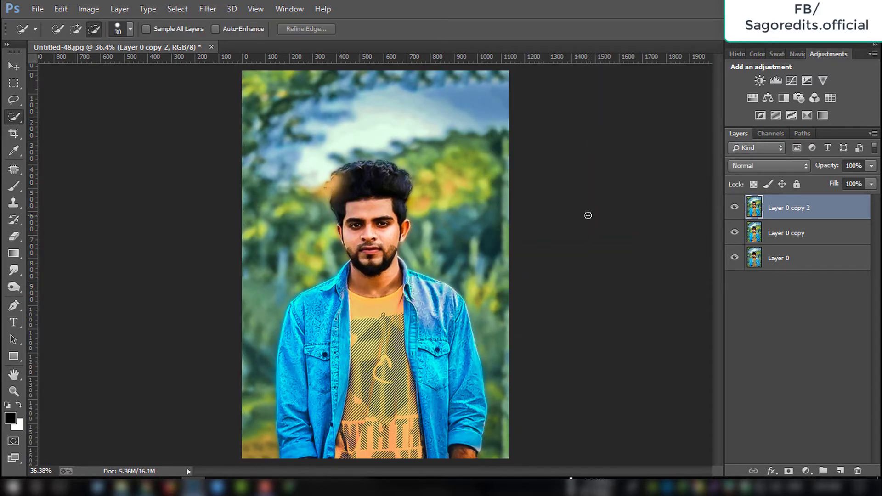
pyautogui.click(734, 209)
pyautogui.hotkey('ctrl', '+')
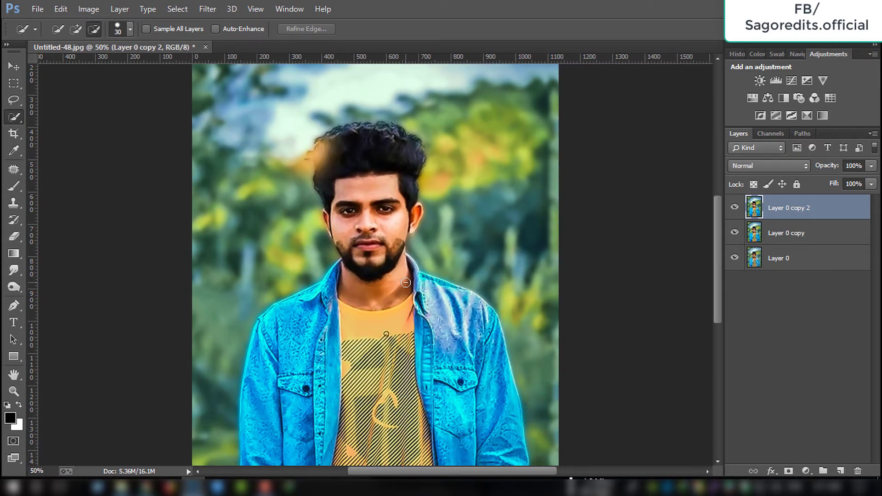
pyautogui.scroll(1, 475, 256)
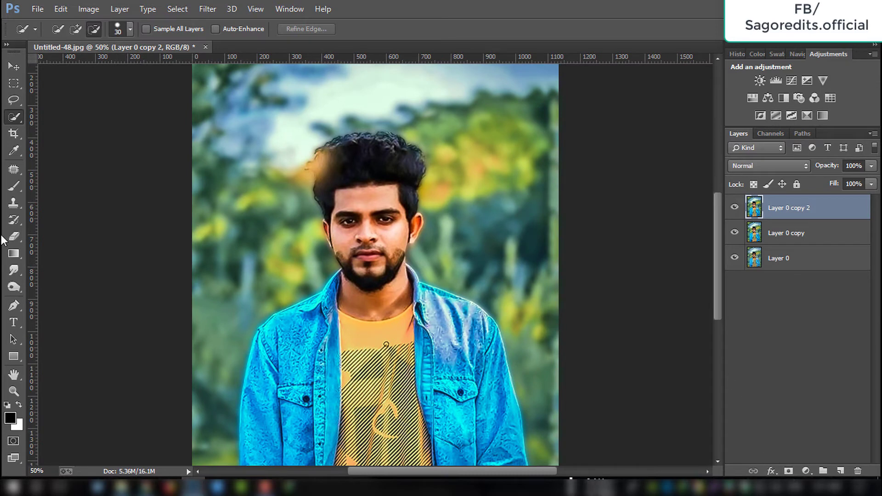
pyautogui.click(14, 187)
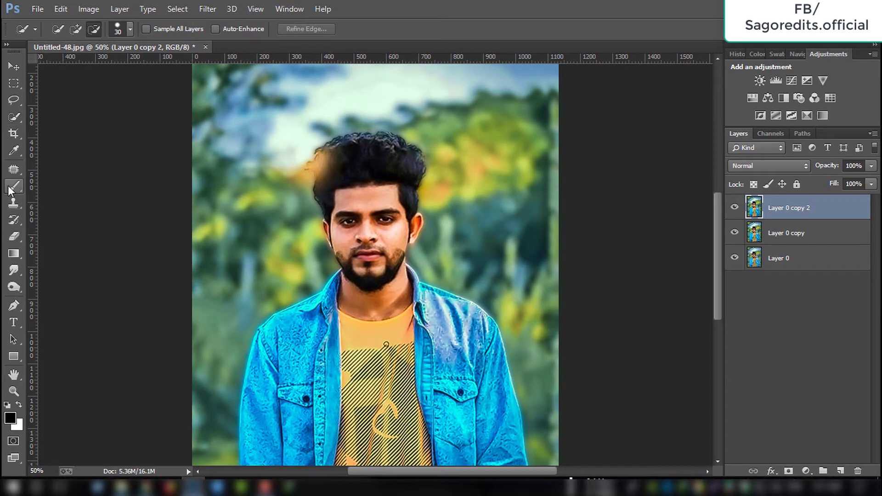
pyautogui.click(789, 471)
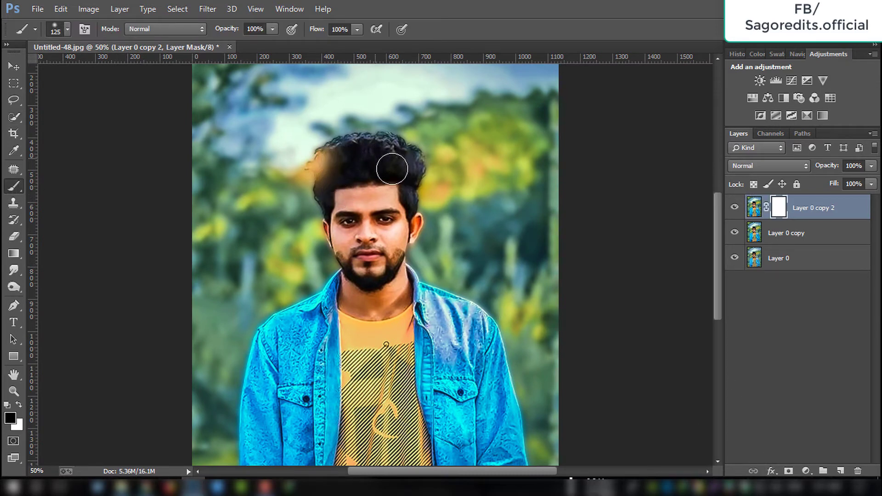
pyautogui.moveTo(345, 211); pyautogui.dragTo(377, 280)
# Step: Merge the masked blurred copy down into Layer 0 copy and duplicate it as Layer 0 copy 2
pyautogui.hotkey('ctrl', '-')
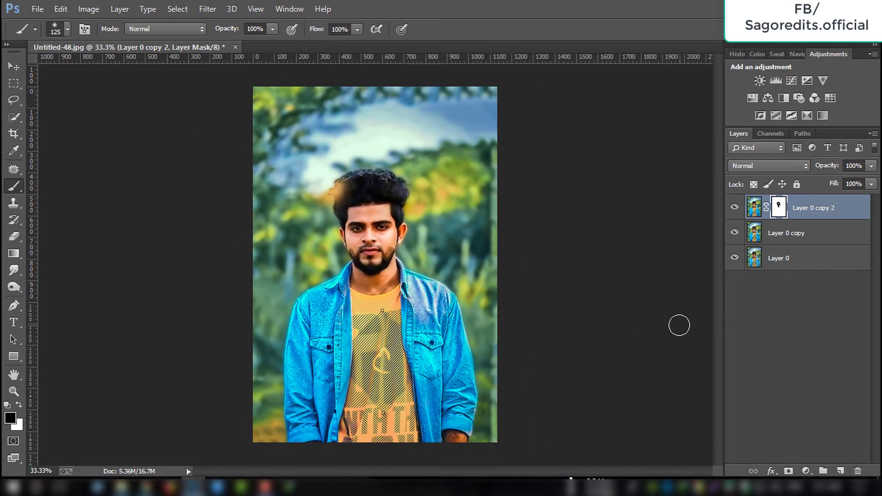
pyautogui.scroll(1, 659, 319)
pyautogui.rightClick(787, 222)
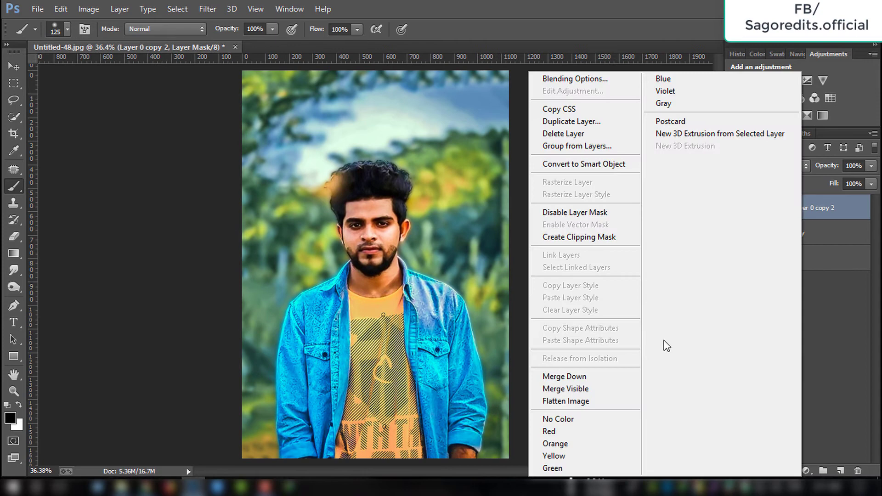
pyautogui.click(607, 377)
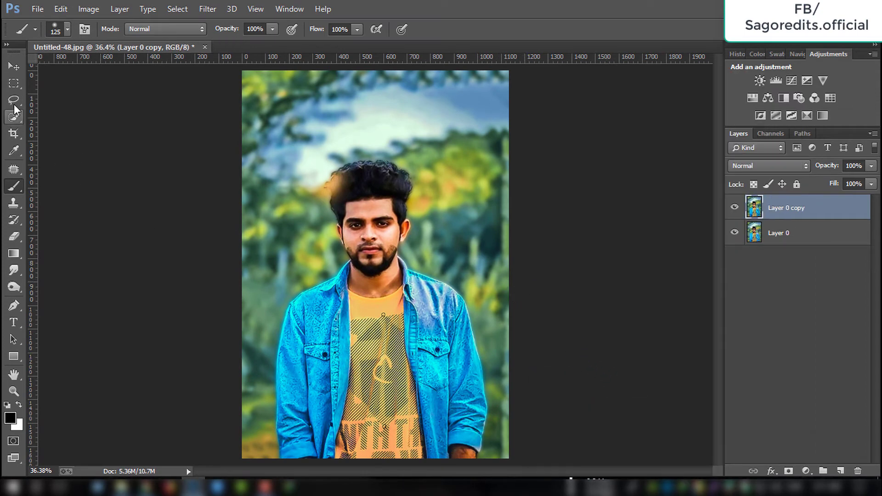
pyautogui.click(14, 67)
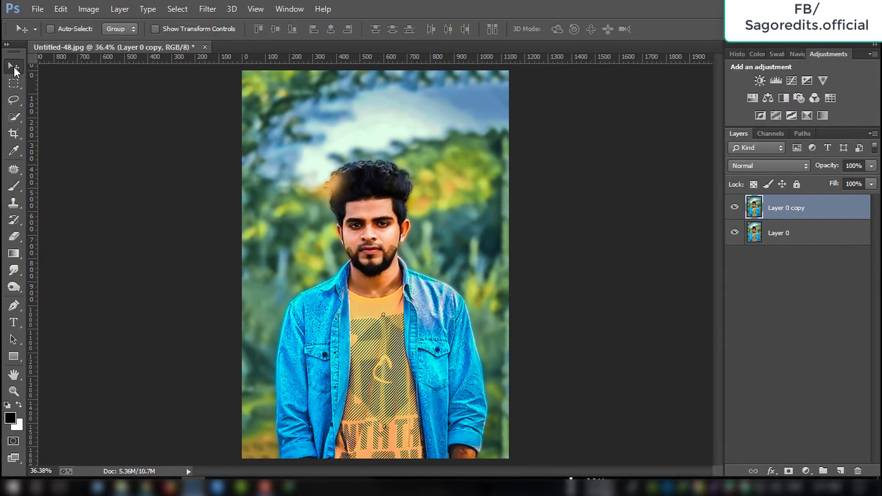
pyautogui.hotkey('ctrl', 'j')
# Step: Set up the Smudge Tool with a 65 px soft brush at 5% strength
pyautogui.click(14, 270)
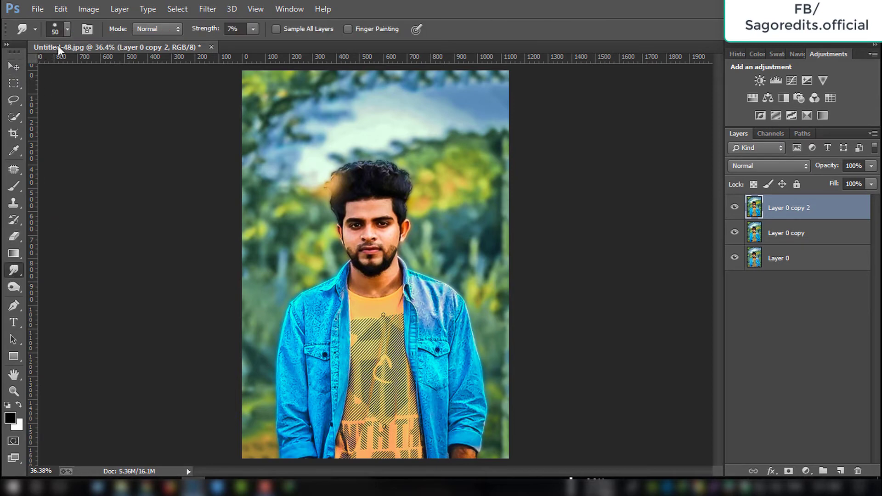
pyautogui.click(64, 32)
pyautogui.click(29, 291)
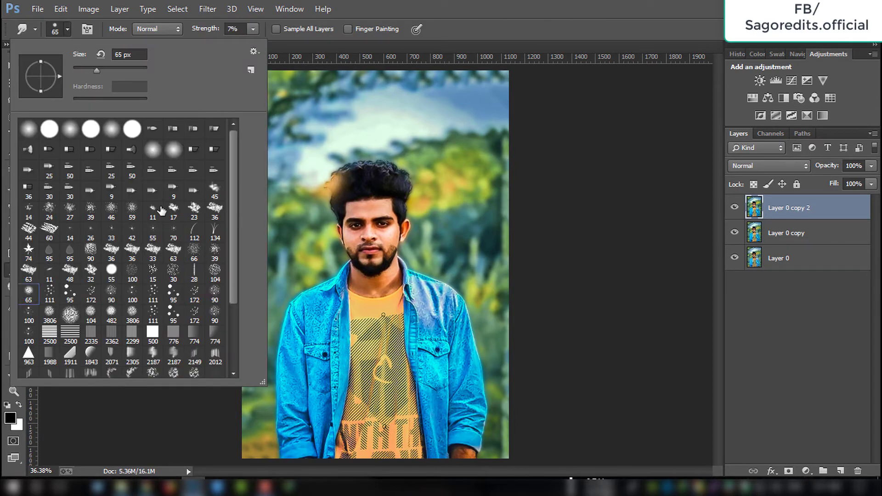
pyautogui.click(467, 7)
pyautogui.click(233, 29)
pyautogui.write('5')
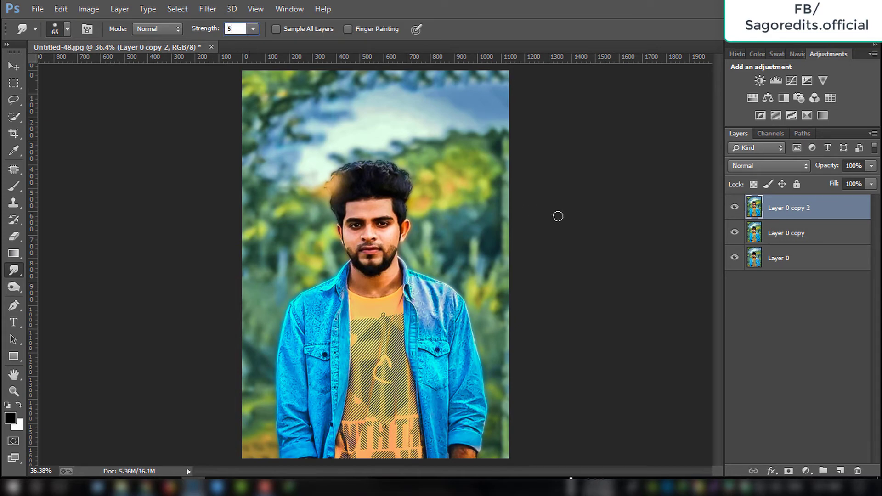
pyautogui.press('Return')
# Step: Zoom in and lightly smudge the facial skin smooth, then fit the photo in the window
pyautogui.hotkey('ctrl', '+')
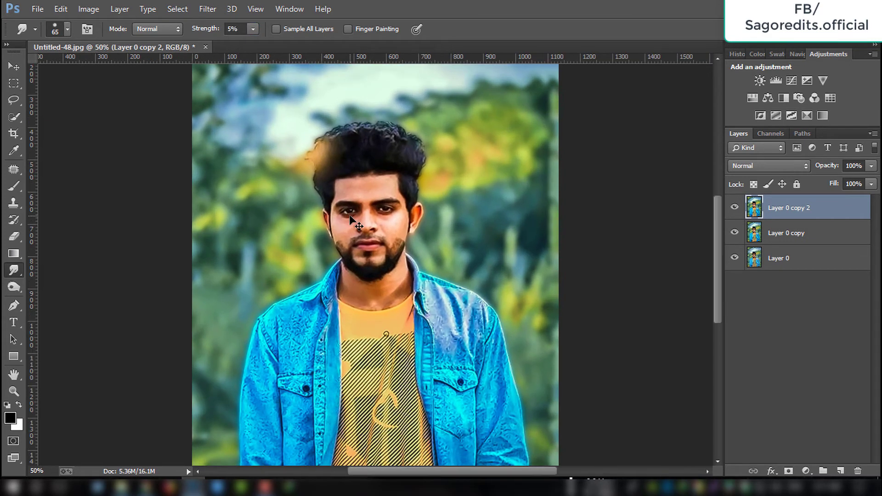
pyautogui.scroll(2, 358, 216)
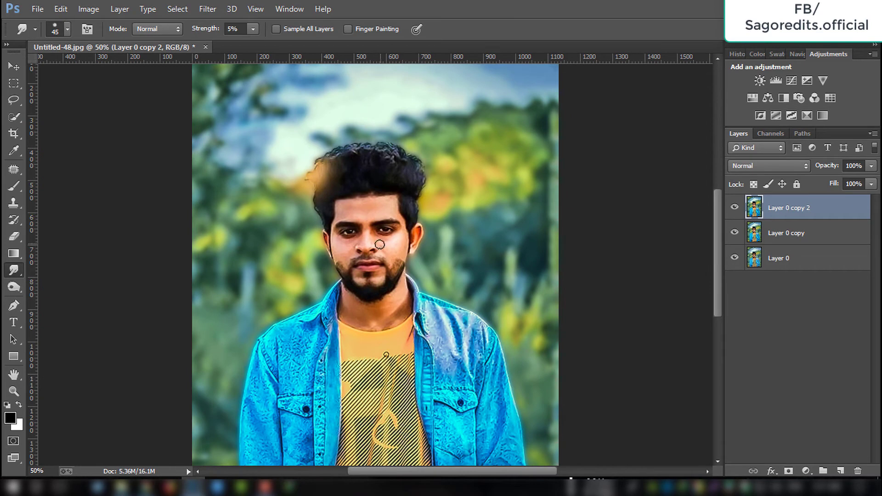
pyautogui.hotkey('ctrl', '+')
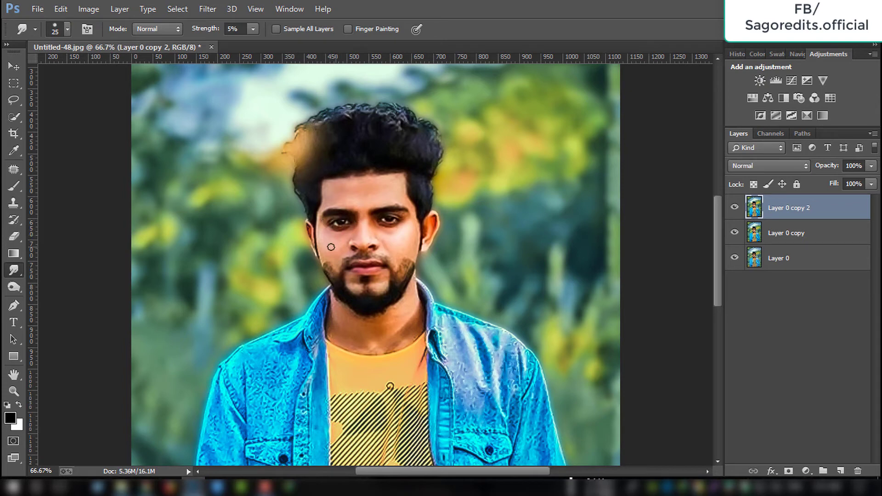
pyautogui.scroll(-2, 387, 256)
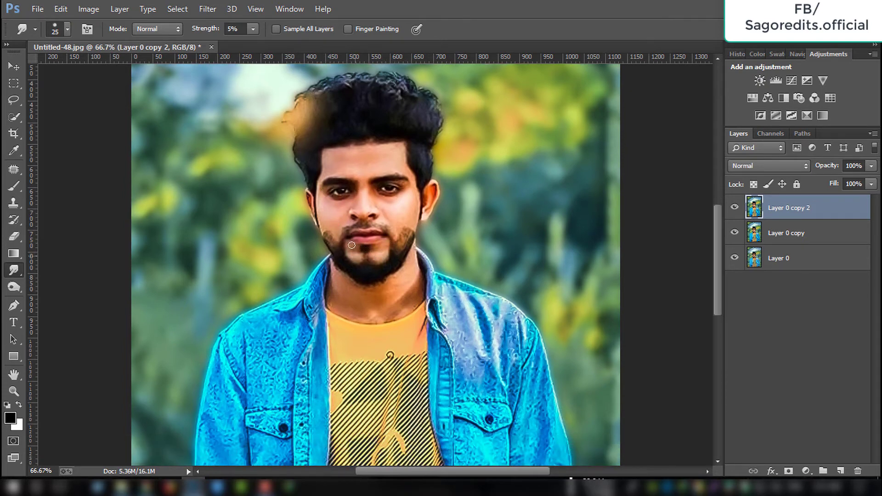
pyautogui.scroll(-2, 391, 257)
pyautogui.scroll(2, 414, 262)
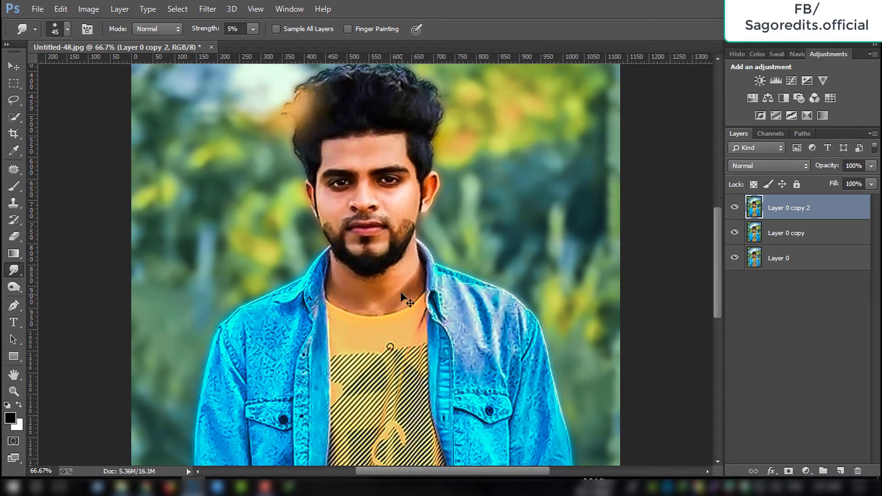
pyautogui.hotkey('ctrl', '-')
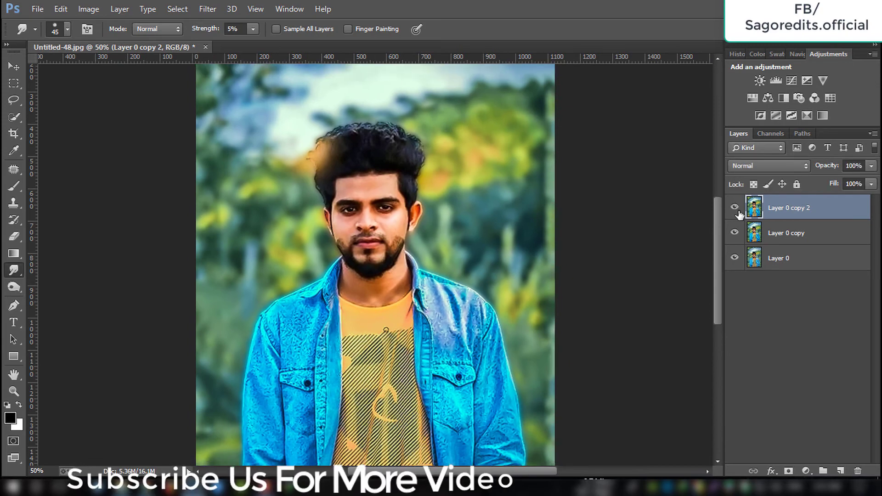
pyautogui.hotkey('ctrl', '0')
# Step: Duplicate the layer and set the Mixer Brush to 10% flow and size 25
pyautogui.hotkey('ctrl', 'j')
pyautogui.click(21, 190)
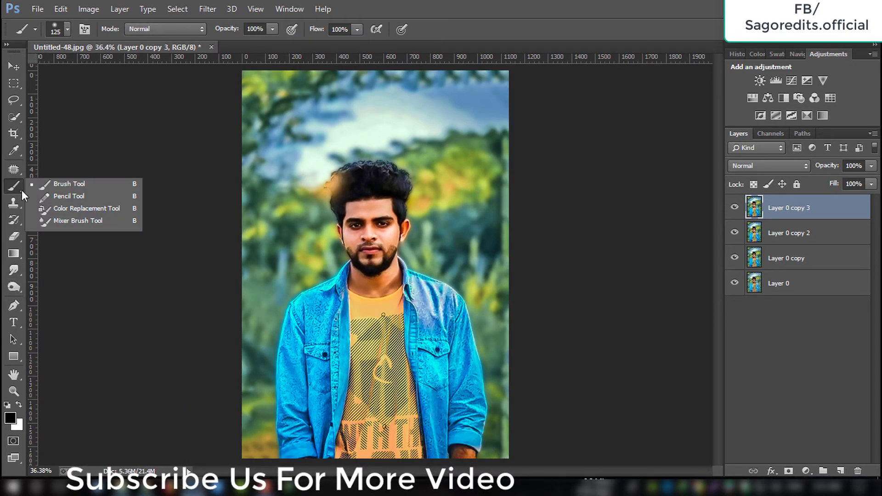
pyautogui.click(70, 221)
pyautogui.hotkey('ctrl', '+')
pyautogui.hotkey('ctrl', '+')
pyautogui.click(480, 29)
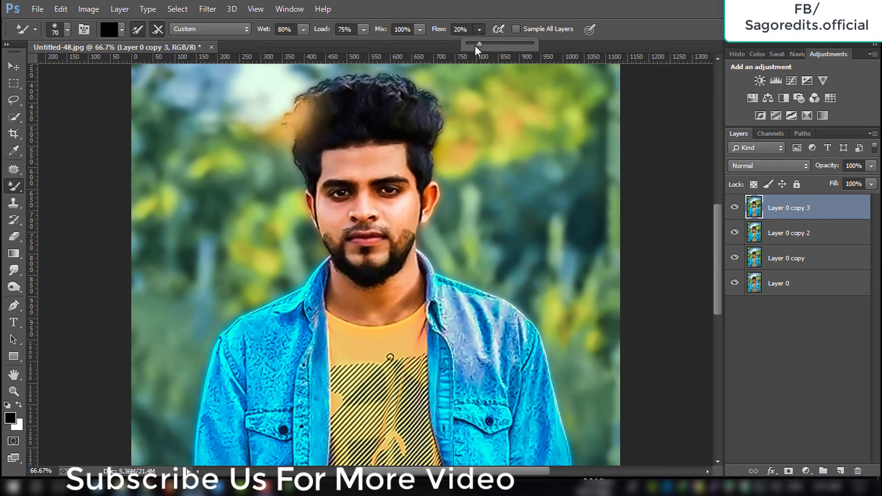
pyautogui.moveTo(478, 44); pyautogui.dragTo(472, 44)
pyautogui.hotkey('ctrl', '+')
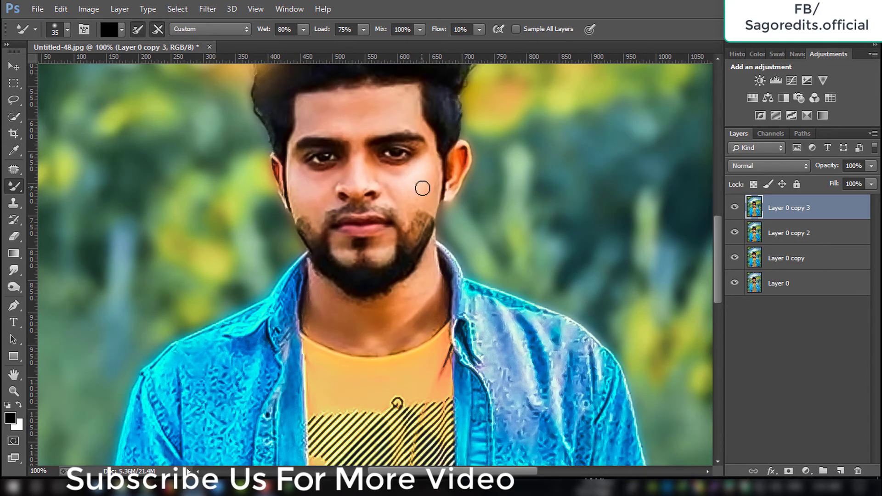
pyautogui.press('[')
# Step: Sample the cheek's skin tone, blend the face and neck, and duplicate as Layer 0 copy 4
pyautogui.keyDown('alt'); pyautogui.click(422, 188); pyautogui.keyUp('alt')
pyautogui.scroll(-1, 379, 162)
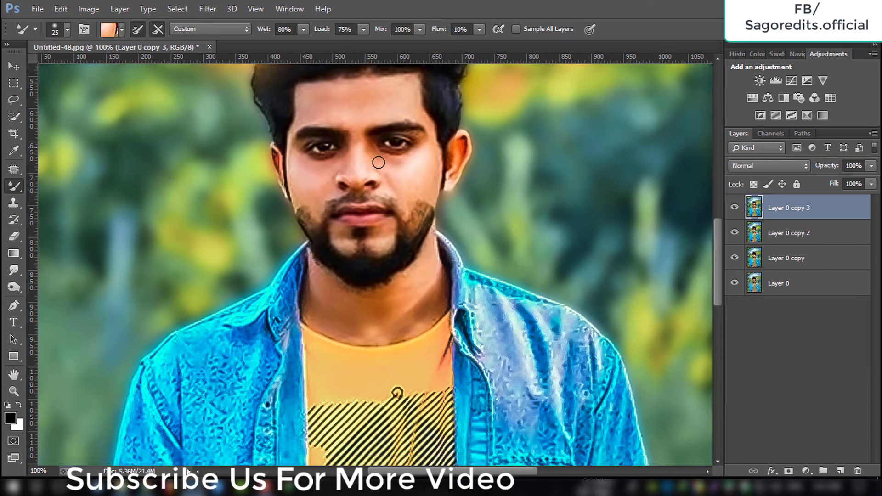
pyautogui.scroll(-2, 379, 162)
pyautogui.scroll(-2, 404, 177)
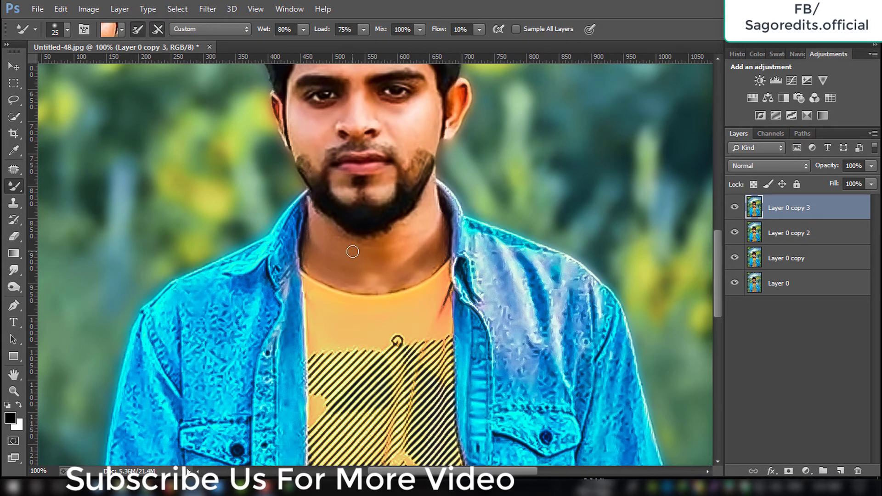
pyautogui.hotkey('ctrl', '0')
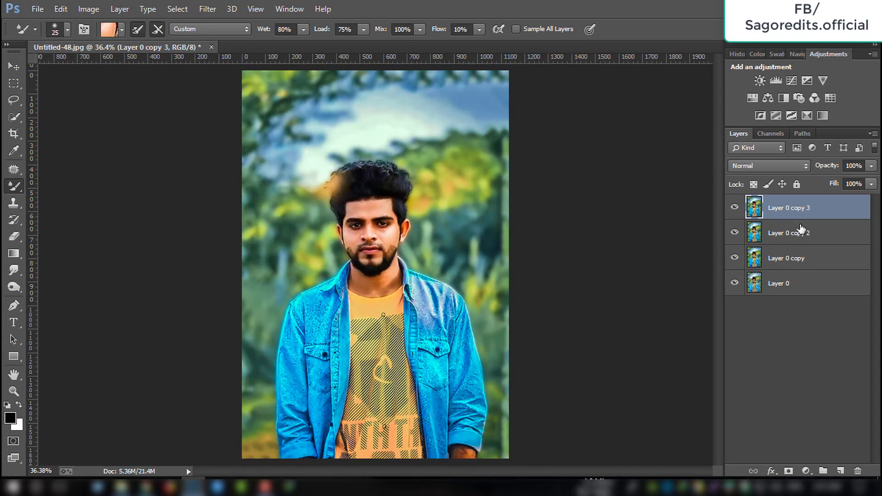
pyautogui.hotkey('ctrl', 'j')
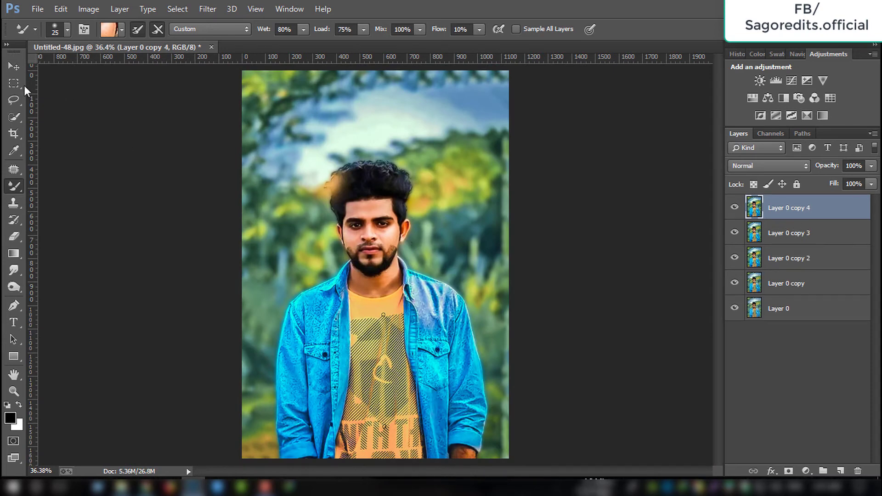
# Step: Apply Oil Paint to Layer 0 copy 4 with Shine 0, Cleanliness 0.95, Stylization 1.78
pyautogui.click(8, 72)
pyautogui.click(208, 9)
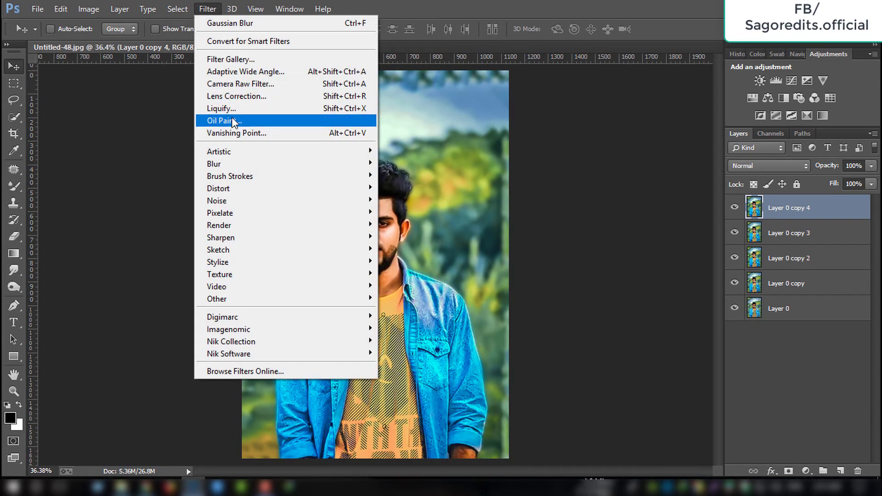
pyautogui.click(234, 118)
pyautogui.moveTo(721, 278); pyautogui.dragTo(709, 280)
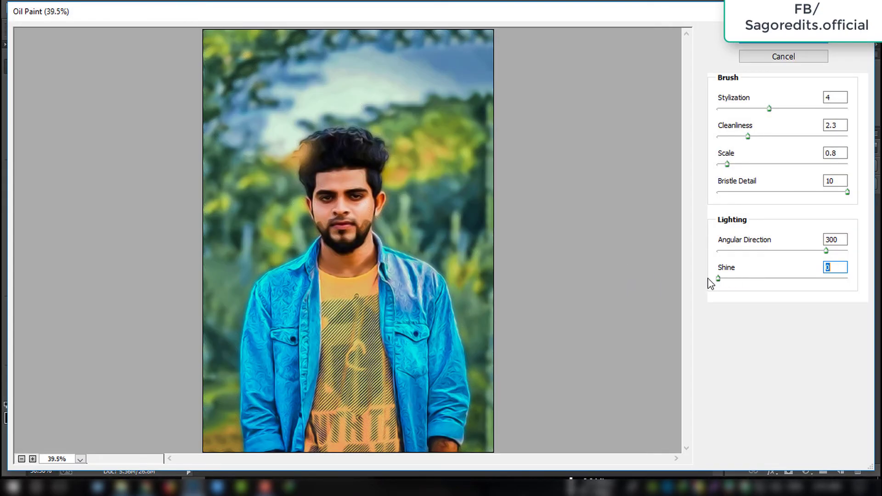
pyautogui.moveTo(748, 137); pyautogui.dragTo(729, 139)
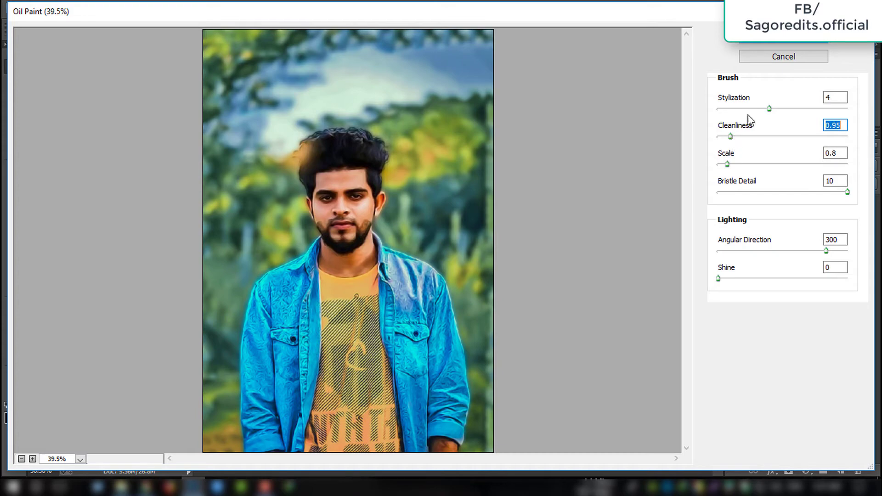
pyautogui.click(744, 108)
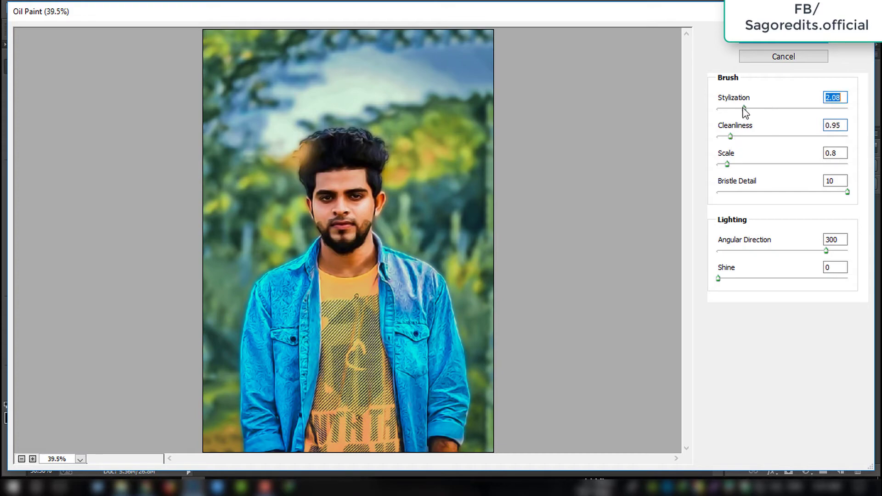
pyautogui.click(763, 46)
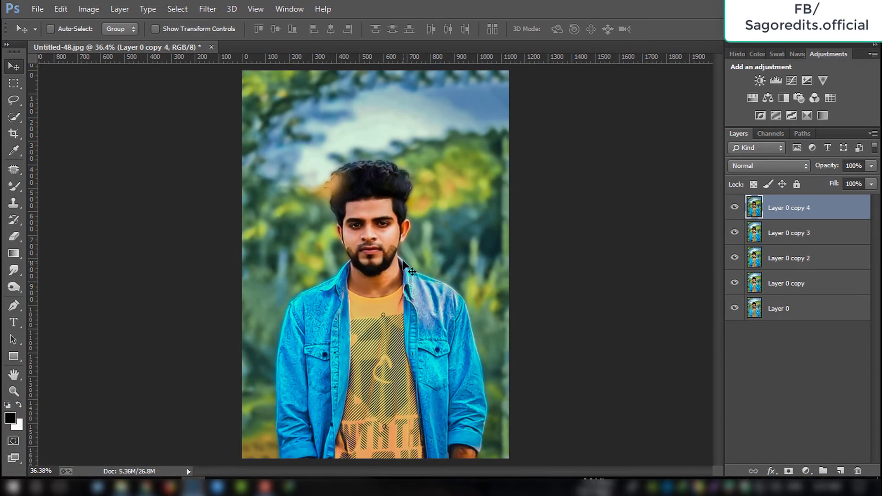
# Step: Erase the oil-paint effect from the man's eyes, nose and mouth with a 175 px eraser
pyautogui.click(14, 236)
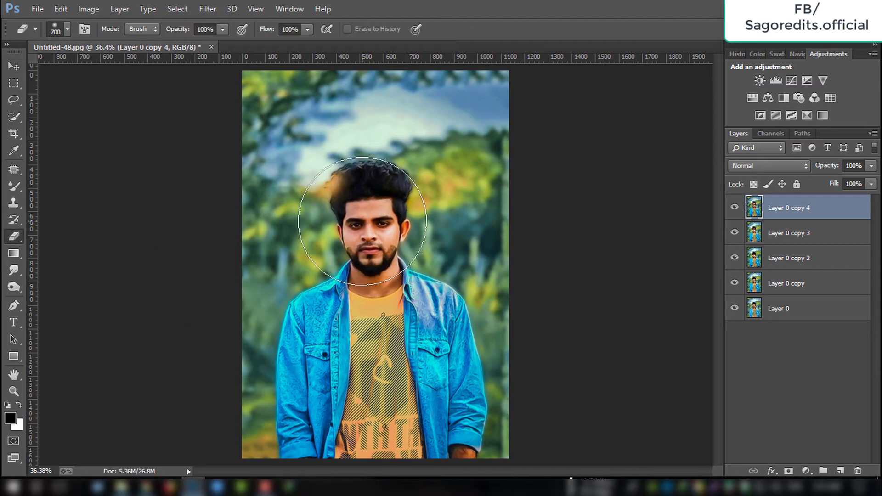
pyautogui.press('[')
pyautogui.press('[')
pyautogui.press('[')
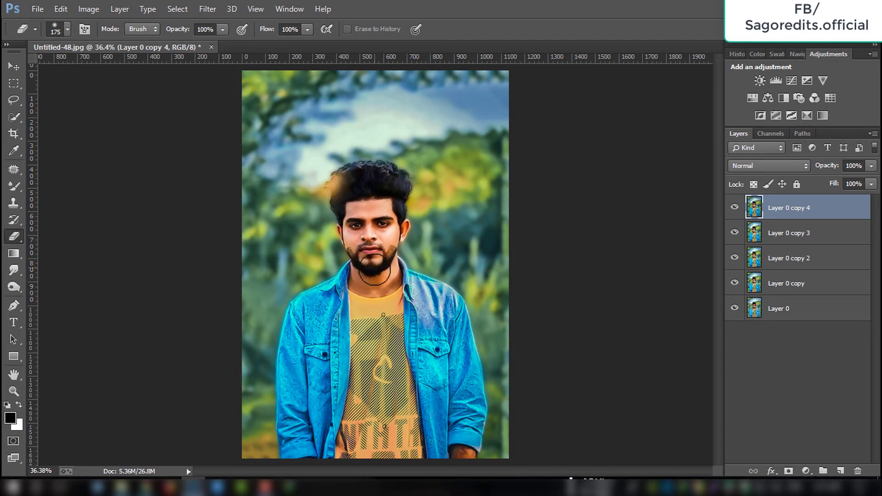
pyautogui.rightClick(787, 216)
pyautogui.click(589, 372)
pyautogui.click(14, 270)
pyautogui.click(68, 30)
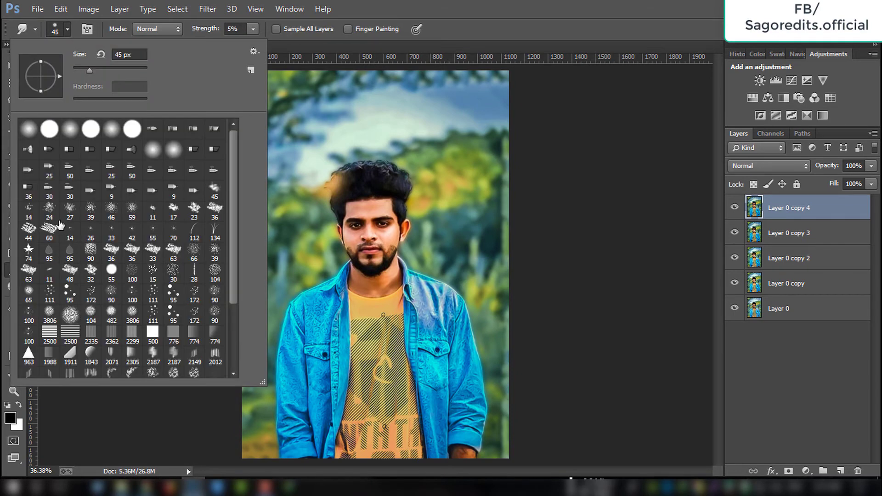
# Step: Smudge the hair into painterly strands with a bristle tip at raised strength, then compare layers
pyautogui.click(198, 130)
pyautogui.moveTo(266, 384); pyautogui.dragTo(196, 404)
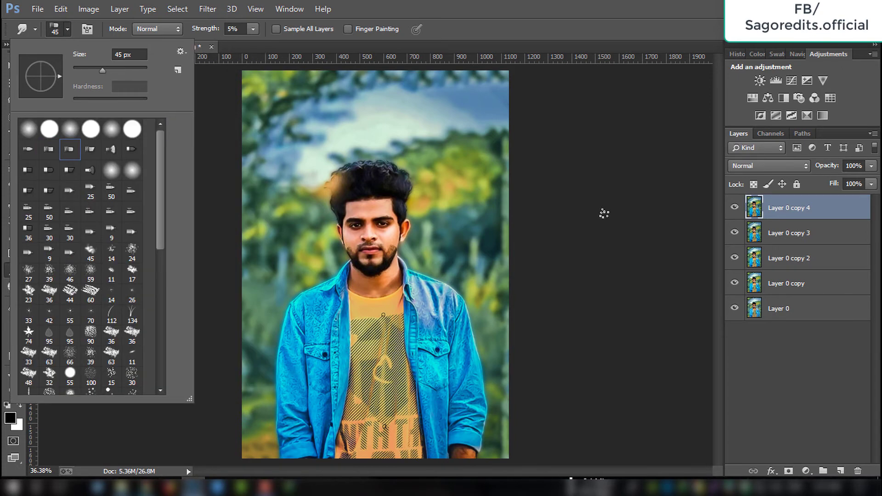
pyautogui.click(602, 213)
pyautogui.click(253, 30)
pyautogui.moveTo(260, 46); pyautogui.dragTo(272, 46)
pyautogui.scroll(1, 417, 197)
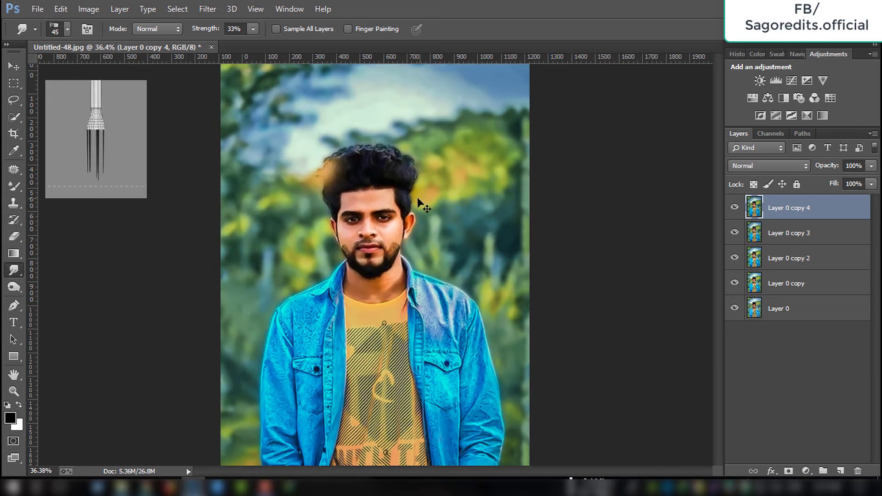
pyautogui.moveTo(408, 191)
pyautogui.mouseDown()
pyautogui.moveTo(331, 195)
pyautogui.moveTo(323, 170)
pyautogui.moveTo(345, 190)
pyautogui.moveTo(388, 173)
pyautogui.moveTo(415, 186)
pyautogui.moveTo(398, 164)
pyautogui.moveTo(374, 171)
pyautogui.moveTo(333, 154)
pyautogui.moveTo(388, 149)
pyautogui.moveTo(414, 191)
pyautogui.moveTo(331, 203)
pyautogui.moveTo(315, 168)
pyautogui.mouseUp()
pyautogui.scroll(-2, 420, 187)
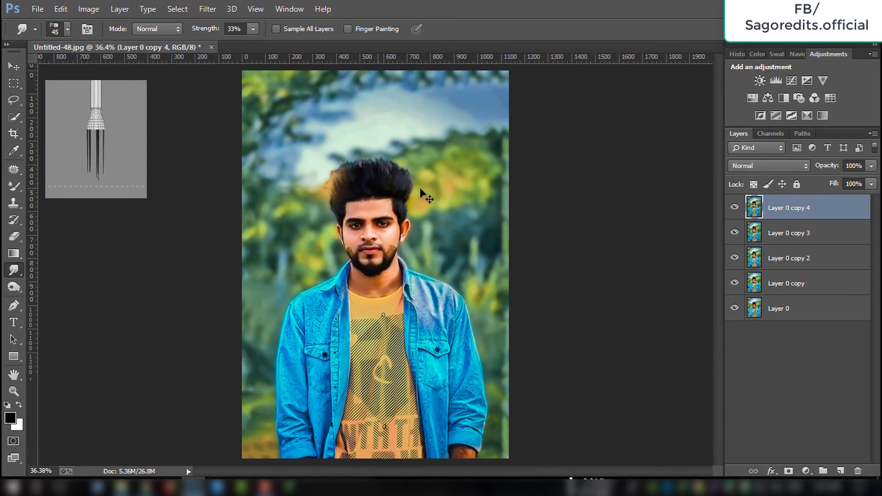
pyautogui.click(738, 208)
# Step: Add a new layer, then set up the Brush tool with a bright yellow foreground colour
pyautogui.click(841, 471)
pyautogui.rightClick(10, 186)
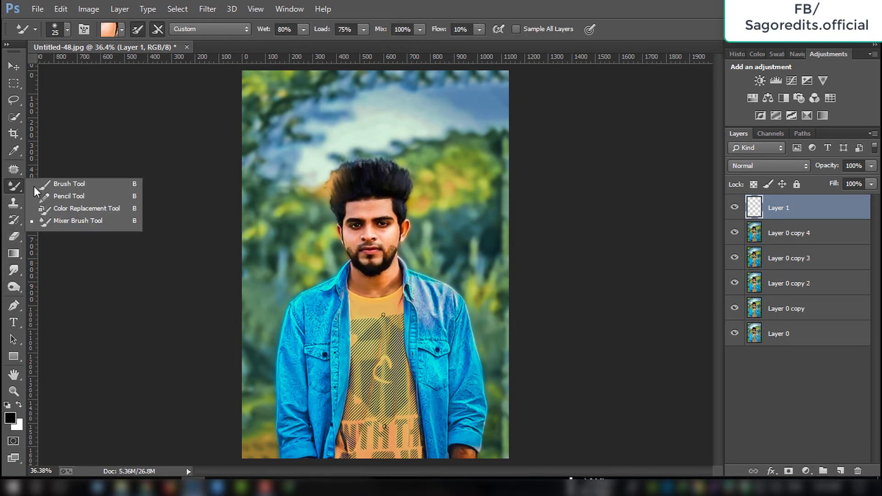
pyautogui.click(34, 186)
pyautogui.click(10, 422)
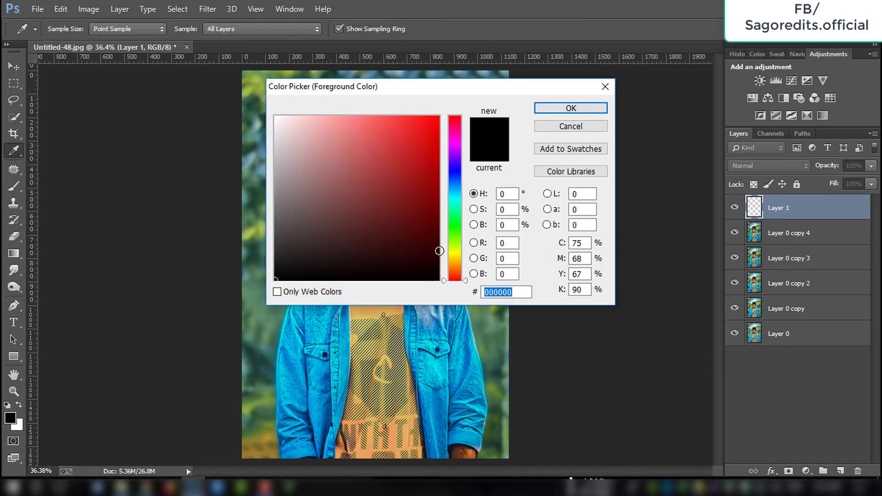
pyautogui.click(452, 249)
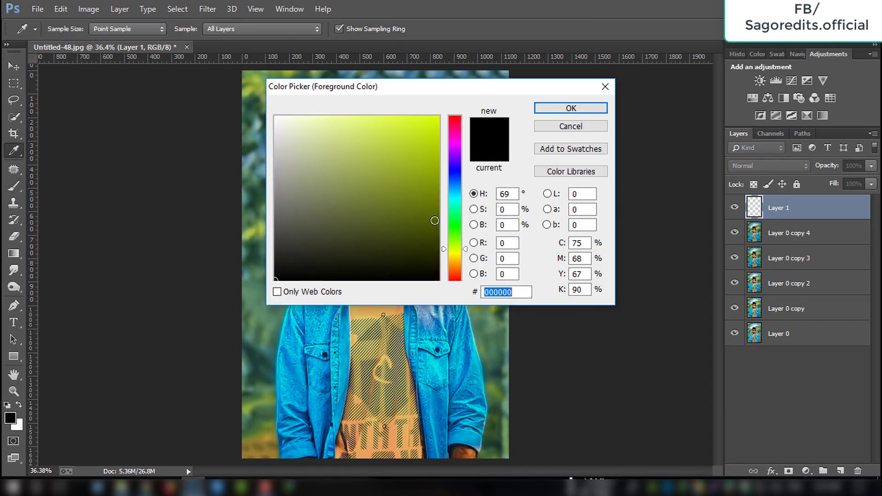
pyautogui.click(453, 256)
pyautogui.click(419, 117)
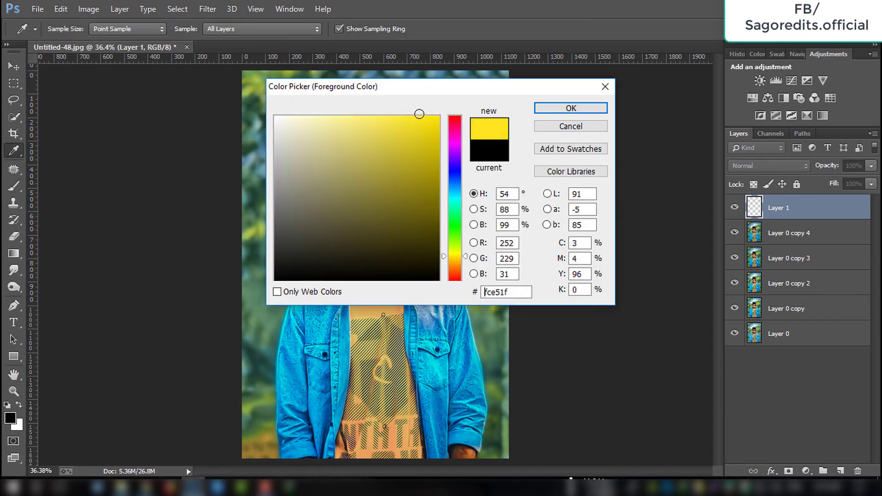
pyautogui.click(543, 109)
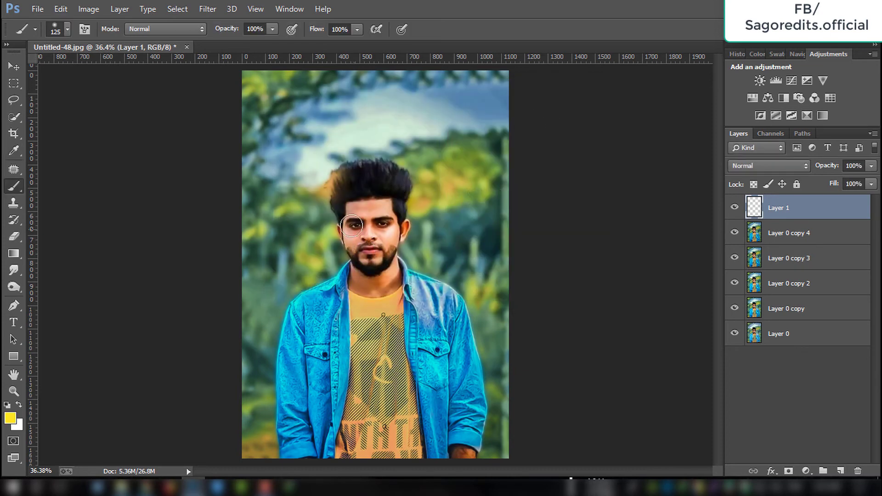
# Step: Paint a large soft yellow dab beside the hair and set the layer blend mode to Screen
pyautogui.press(']')
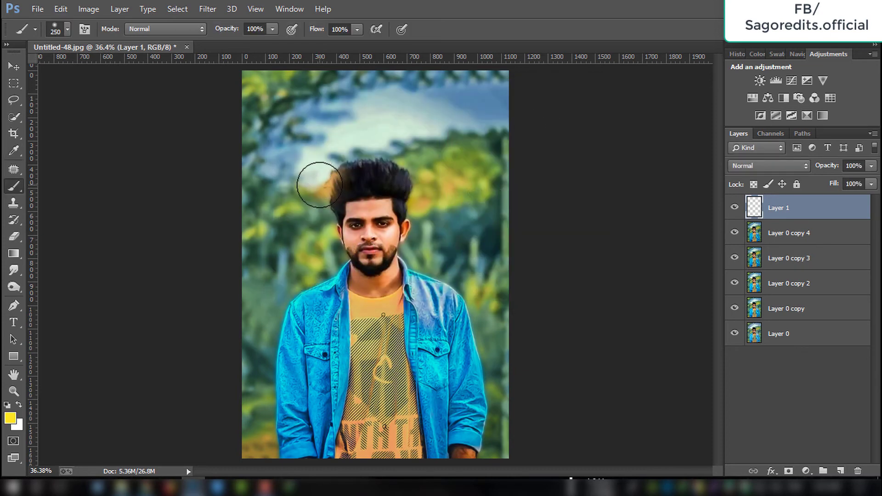
pyautogui.click(315, 181)
pyautogui.click(774, 165)
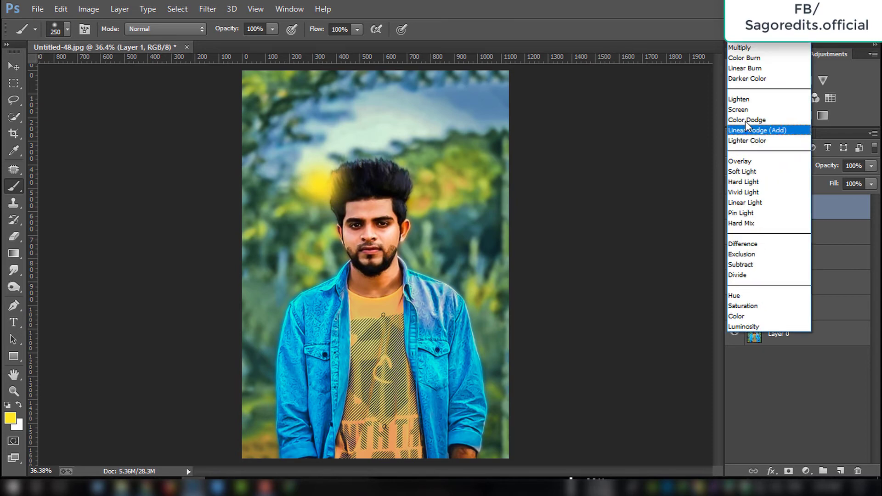
pyautogui.click(744, 109)
# Step: Scale the yellow glow to about 159% and move it beside the man's hair
pyautogui.press('v')
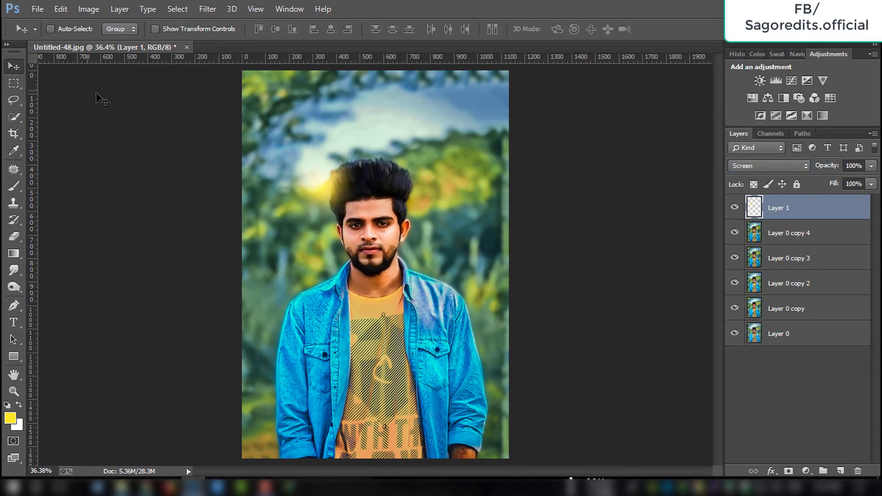
pyautogui.hotkey('ctrl', 't')
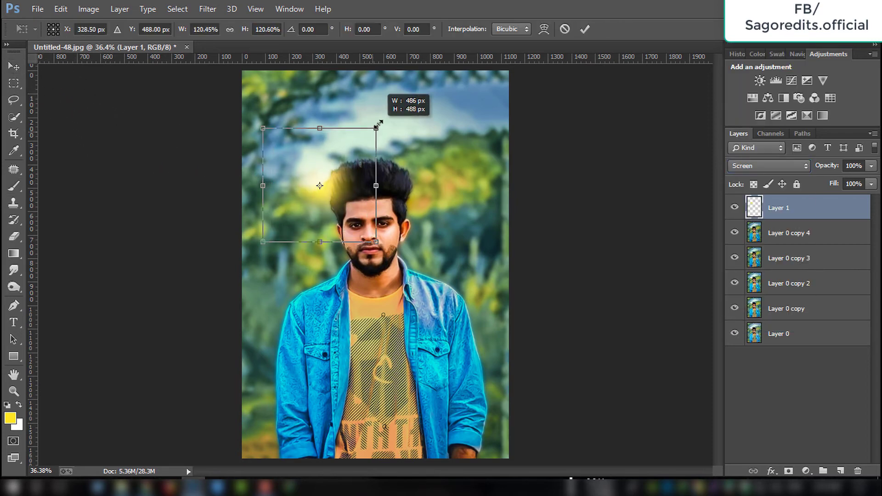
pyautogui.moveTo(366, 137); pyautogui.dragTo(378, 122)
pyautogui.moveTo(338, 160); pyautogui.dragTo(334, 161)
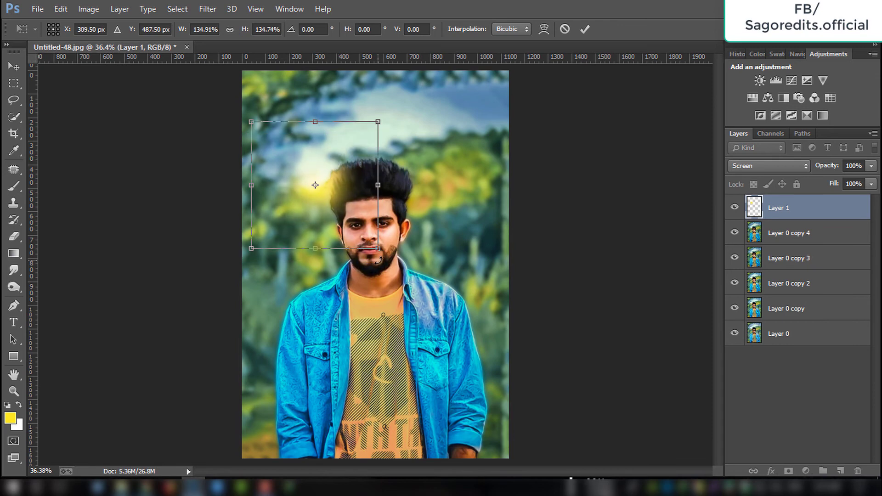
pyautogui.moveTo(378, 248); pyautogui.dragTo(377, 259)
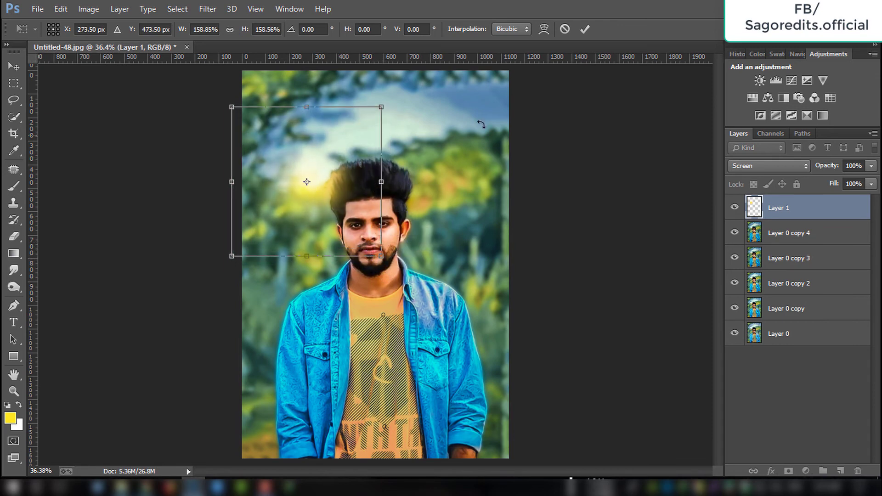
pyautogui.moveTo(359, 195); pyautogui.dragTo(361, 187)
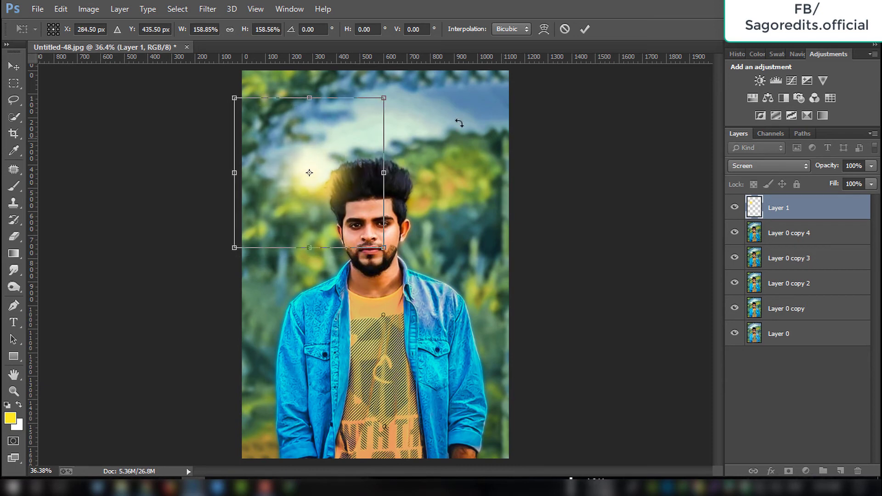
pyautogui.click(579, 30)
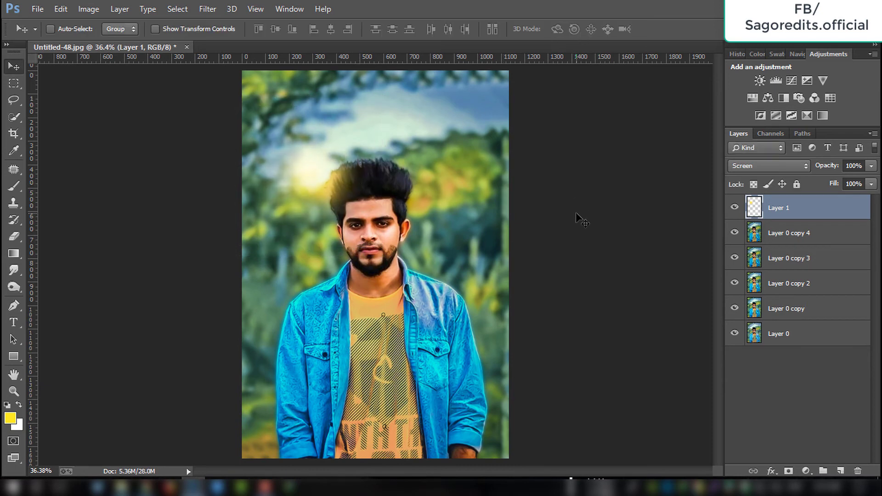
# Step: Merge the glow layer down, then in Camera Raw cool temperature to -8 and raise clarity
pyautogui.rightClick(800, 208)
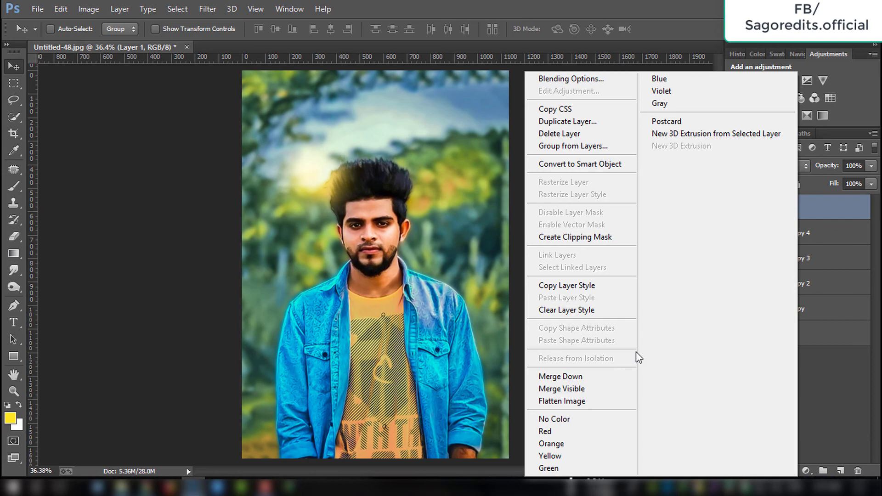
pyautogui.click(610, 375)
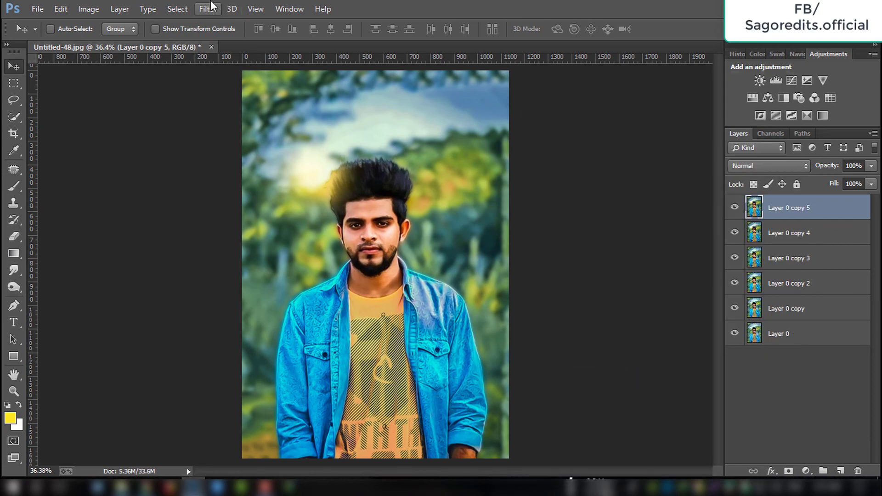
pyautogui.click(213, 7)
pyautogui.click(220, 85)
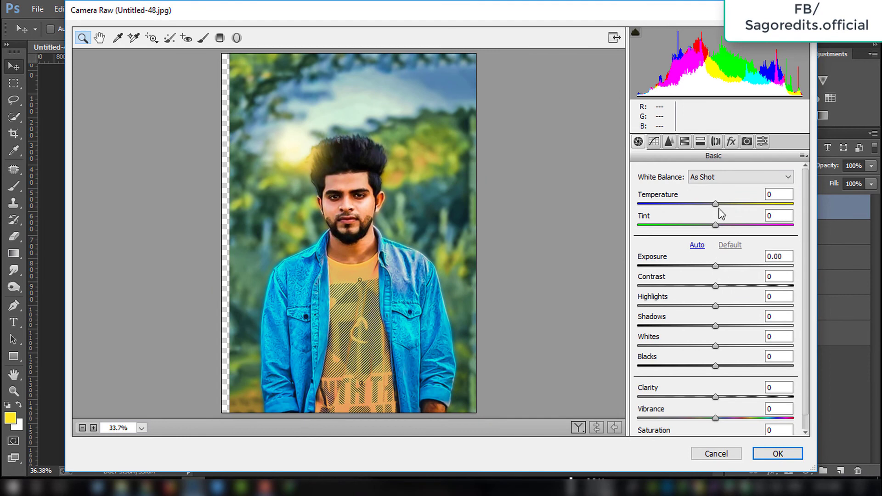
pyautogui.moveTo(715, 204); pyautogui.dragTo(707, 225)
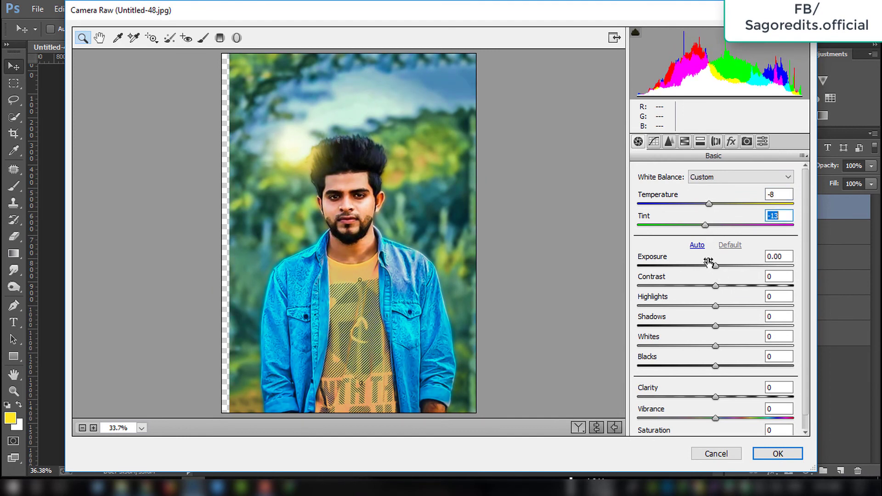
pyautogui.moveTo(709, 262)
pyautogui.mouseDown()
pyautogui.moveTo(733, 263)
pyautogui.moveTo(712, 263)
pyautogui.moveTo(726, 285)
pyautogui.moveTo(704, 279)
pyautogui.moveTo(727, 280)
pyautogui.moveTo(687, 304)
pyautogui.moveTo(733, 324)
pyautogui.moveTo(721, 343)
pyautogui.moveTo(692, 345)
pyautogui.moveTo(735, 364)
pyautogui.mouseUp()
pyautogui.write('0')
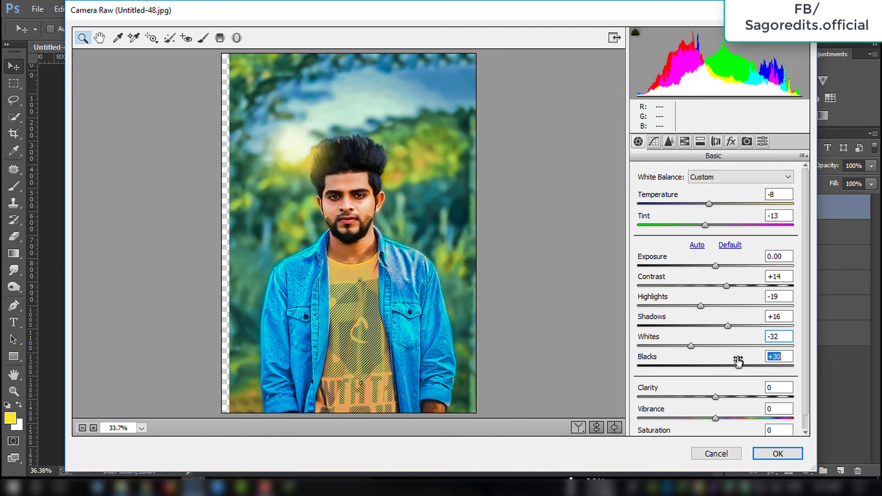
pyautogui.moveTo(716, 397); pyautogui.dragTo(723, 397)
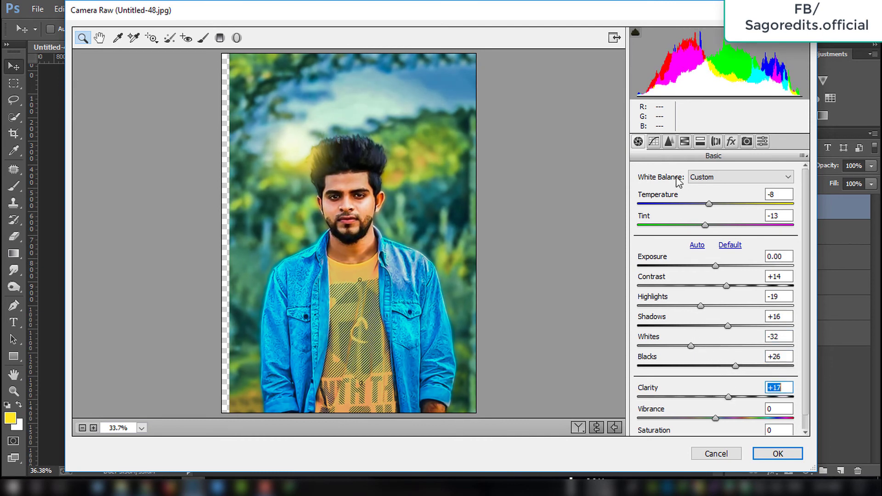
# Step: Increase Camera Raw sharpening amount and add luminance noise reduction
pyautogui.click(669, 141)
pyautogui.moveTo(669, 193); pyautogui.dragTo(676, 194)
pyautogui.moveTo(665, 300); pyautogui.dragTo(675, 301)
# Step: Grade HSL: oranges luminance +12, greens saturation +33, boost yellows, blues and aquas, then apply
pyautogui.click(685, 142)
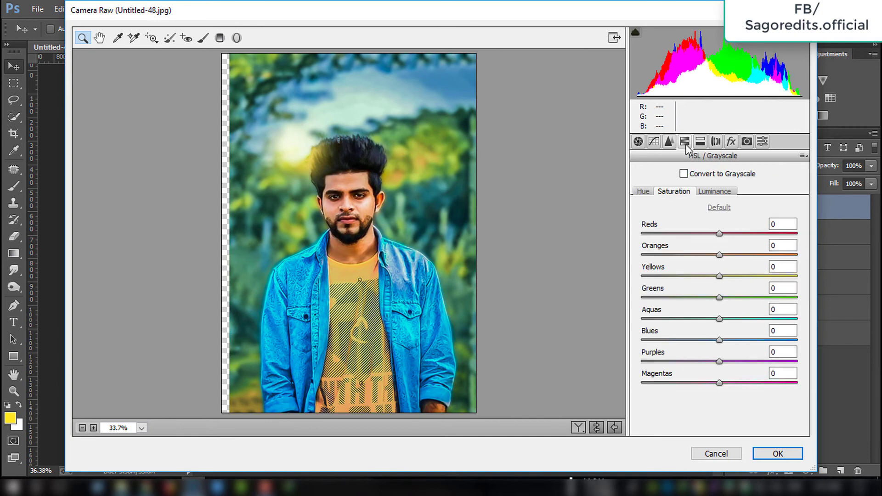
pyautogui.click(725, 192)
pyautogui.moveTo(720, 255)
pyautogui.mouseDown()
pyautogui.moveTo(734, 255)
pyautogui.moveTo(699, 275)
pyautogui.moveTo(740, 274)
pyautogui.mouseUp()
pyautogui.click(673, 192)
pyautogui.moveTo(720, 340); pyautogui.dragTo(737, 329)
pyautogui.moveTo(720, 297)
pyautogui.mouseDown()
pyautogui.moveTo(747, 298)
pyautogui.moveTo(741, 319)
pyautogui.moveTo(695, 319)
pyautogui.moveTo(745, 319)
pyautogui.mouseUp()
pyautogui.click(712, 192)
pyautogui.click(644, 191)
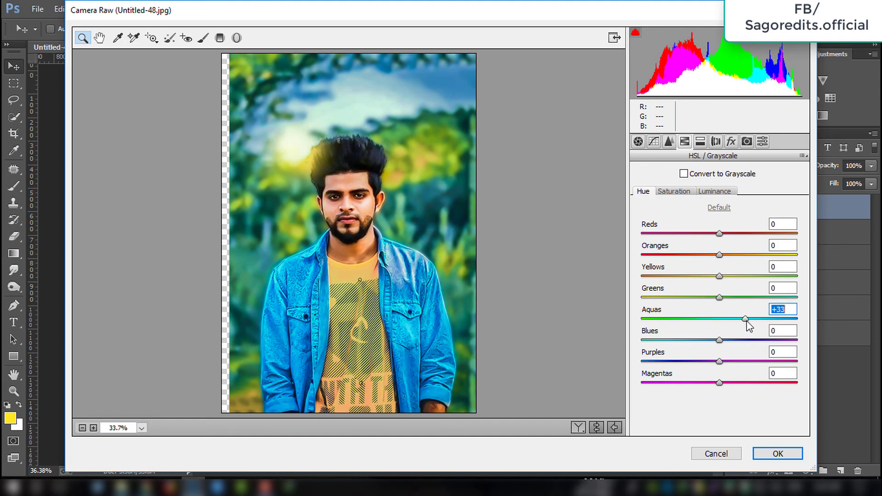
pyautogui.click(779, 454)
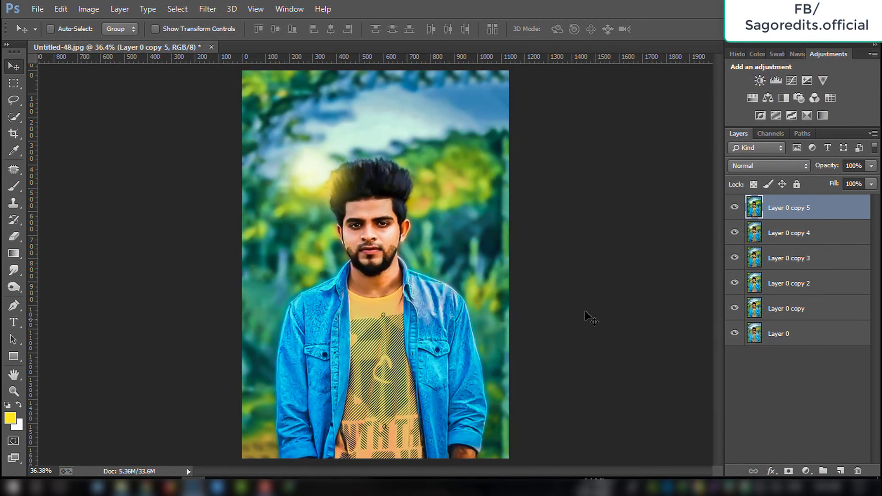
# Step: Apply Imagenomic Portraiture with the Smoothing: Normal preset, toggling layer visibility to compare
pyautogui.click(735, 208)
pyautogui.click(207, 10)
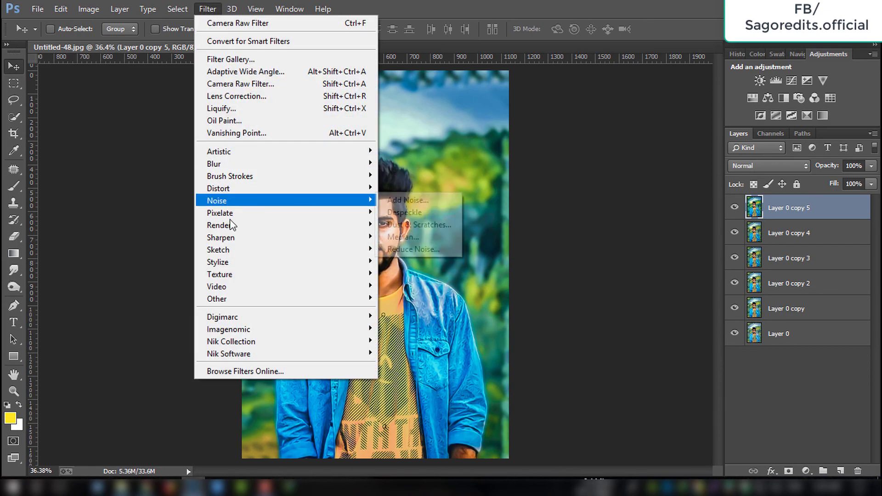
pyautogui.moveTo(228, 330)
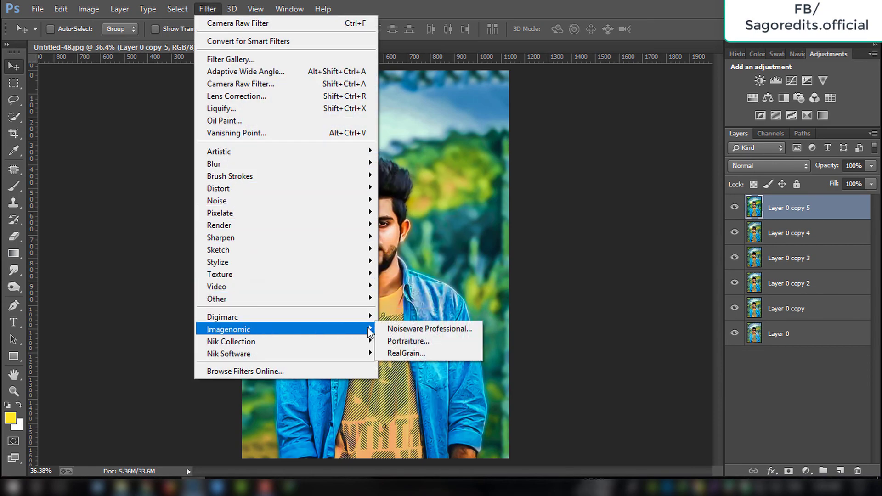
pyautogui.click(407, 341)
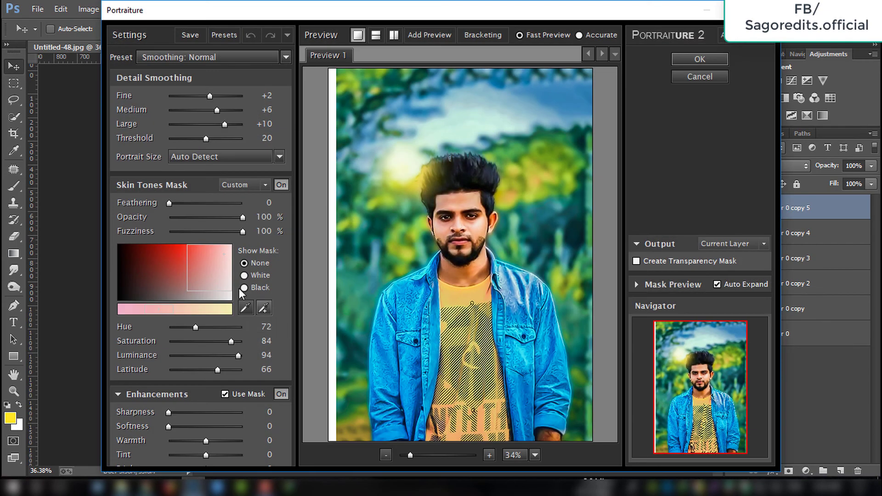
pyautogui.click(210, 57)
pyautogui.press('Escape')
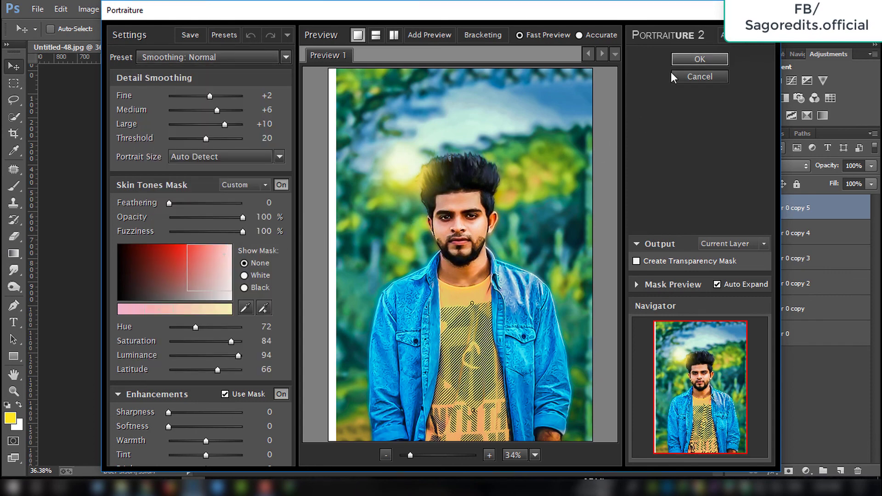
pyautogui.click(700, 58)
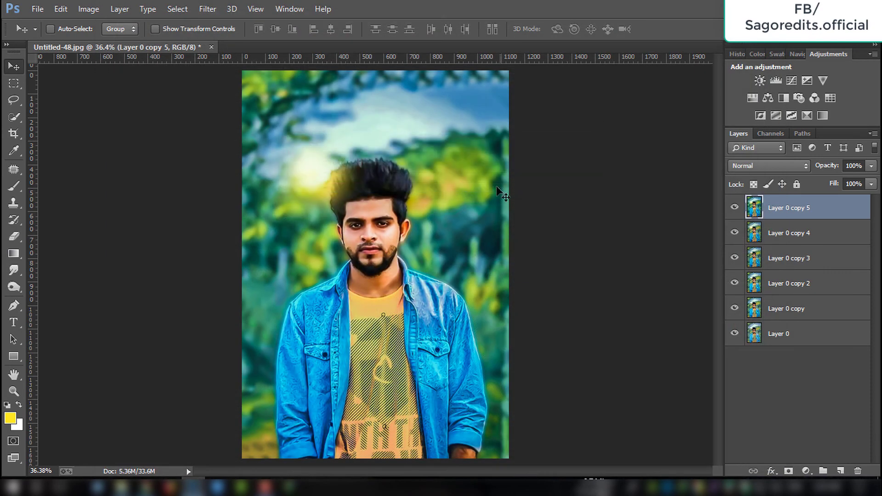
pyautogui.click(736, 208)
# Step: Erase the smoothing from the eyes and mouth, then Merge Visible into Layer 0 copy 5
pyautogui.click(13, 237)
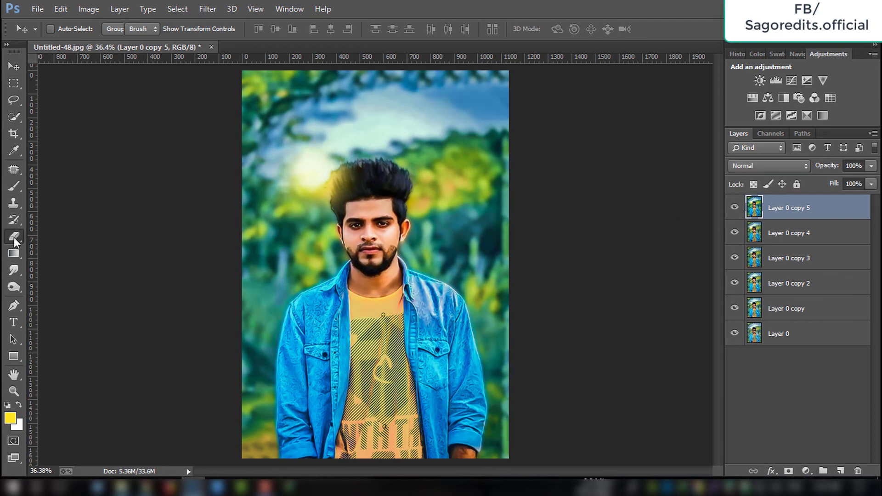
pyautogui.hotkey('ctrl', '+')
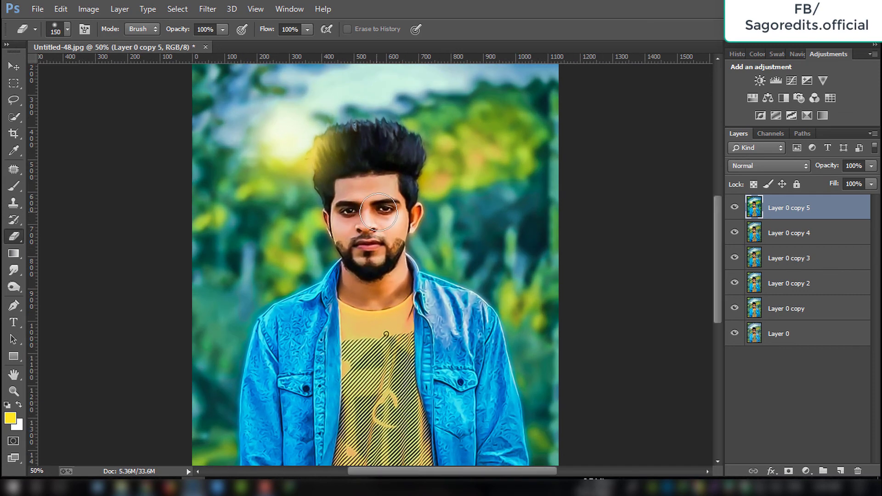
pyautogui.press('[')
pyautogui.press('[')
pyautogui.press('[')
pyautogui.hotkey('ctrl', '0')
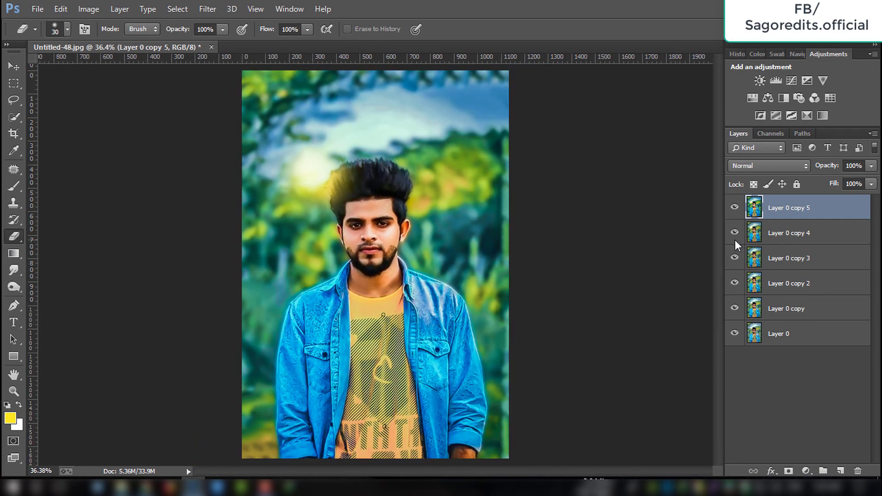
pyautogui.rightClick(832, 218)
pyautogui.click(599, 386)
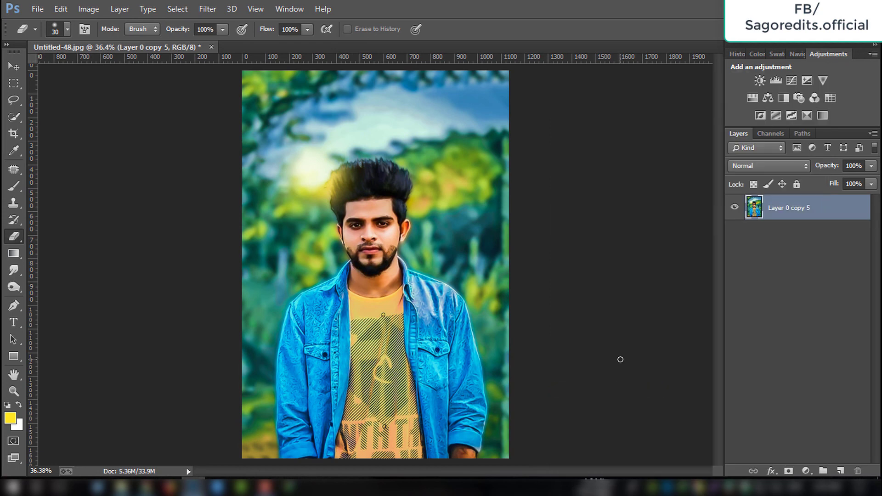